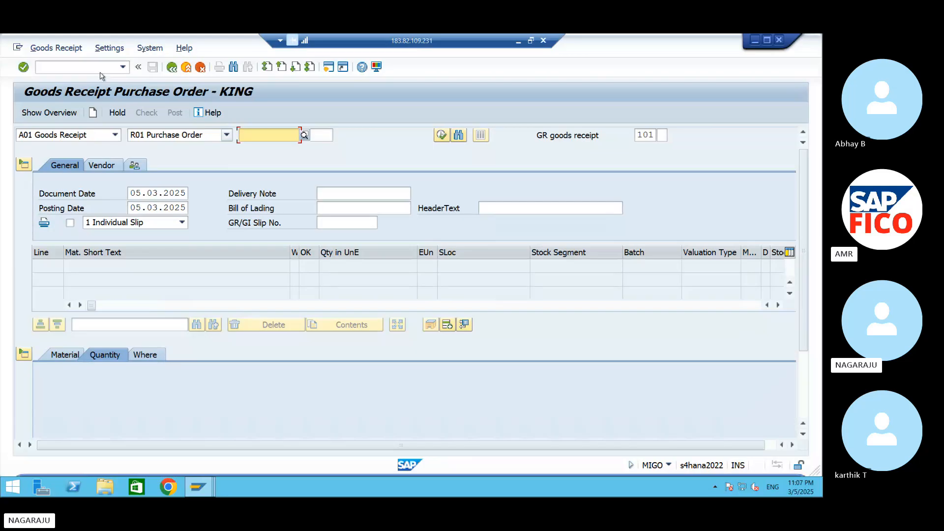
Step: Open transaction OMX2 to display the material ledger type definitions
left_click(98, 68)
type("/n")
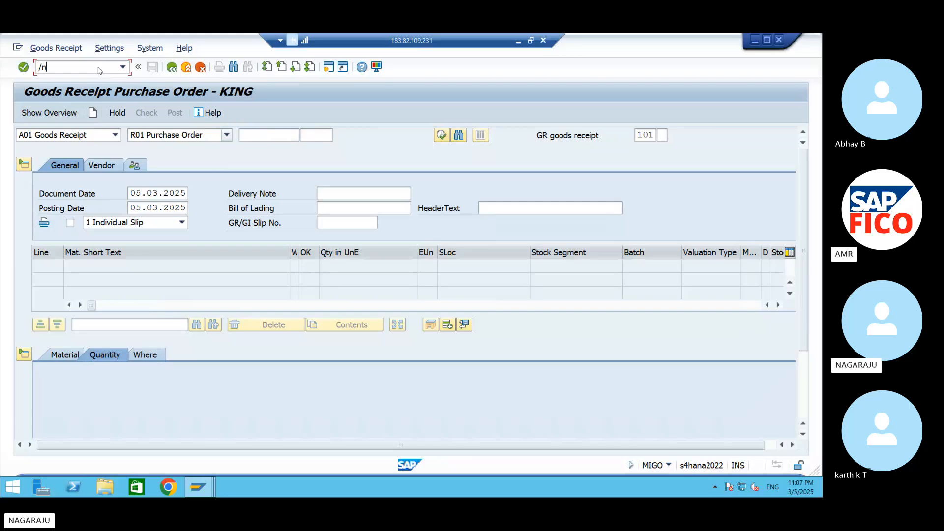
key("BackSpace")
key("BackSpace")
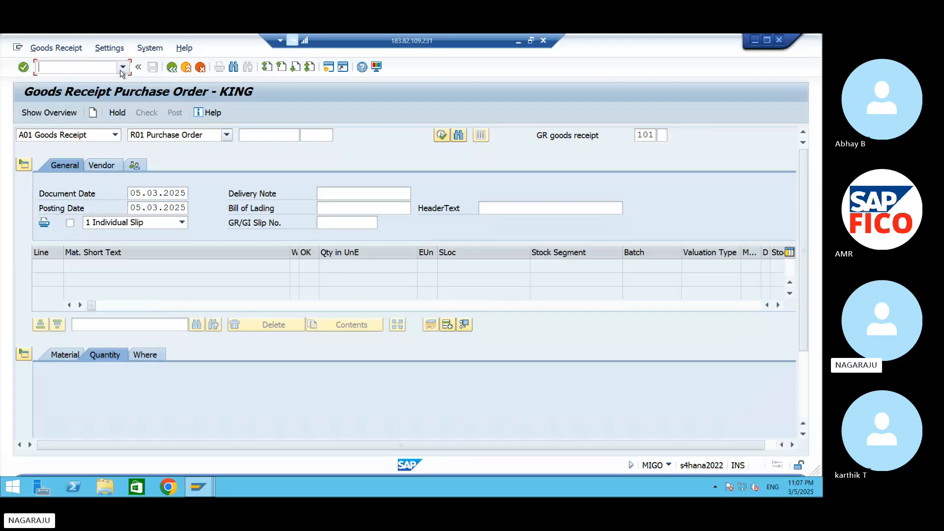
left_click(123, 67)
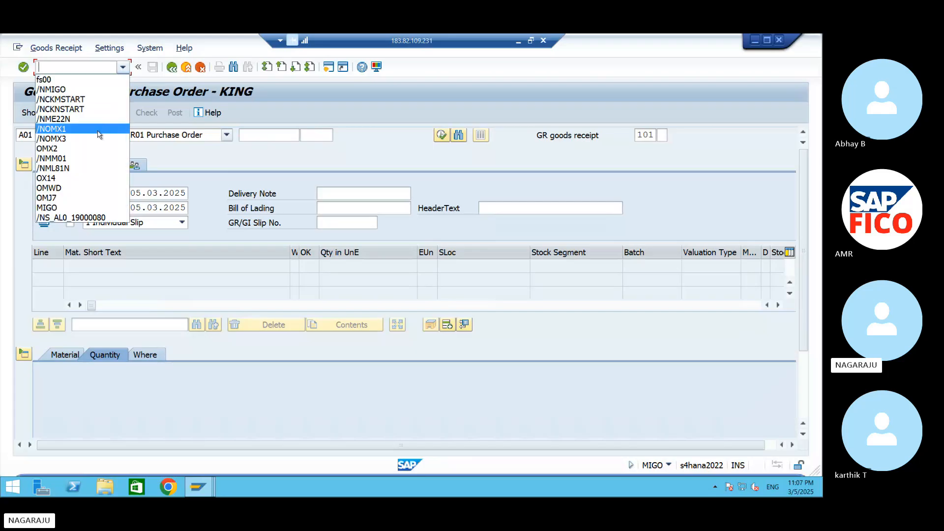
left_click(63, 148)
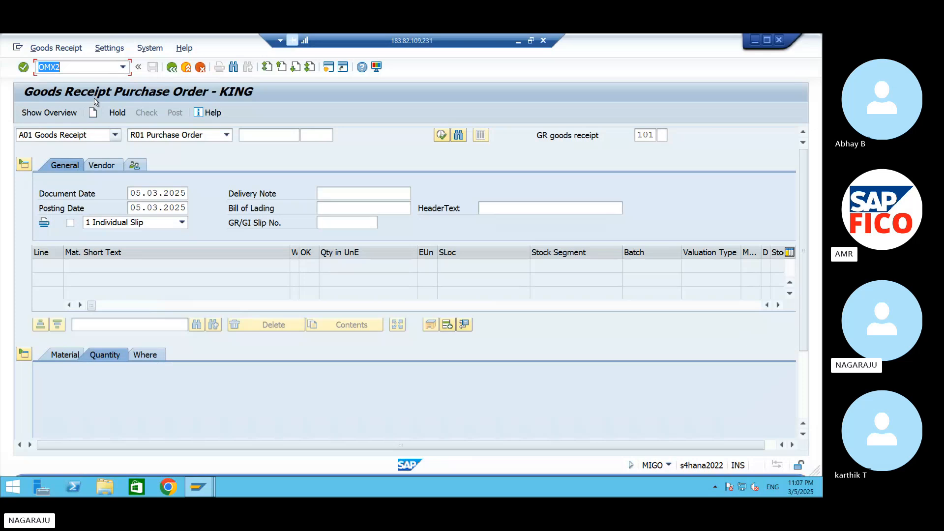
type("/nom")
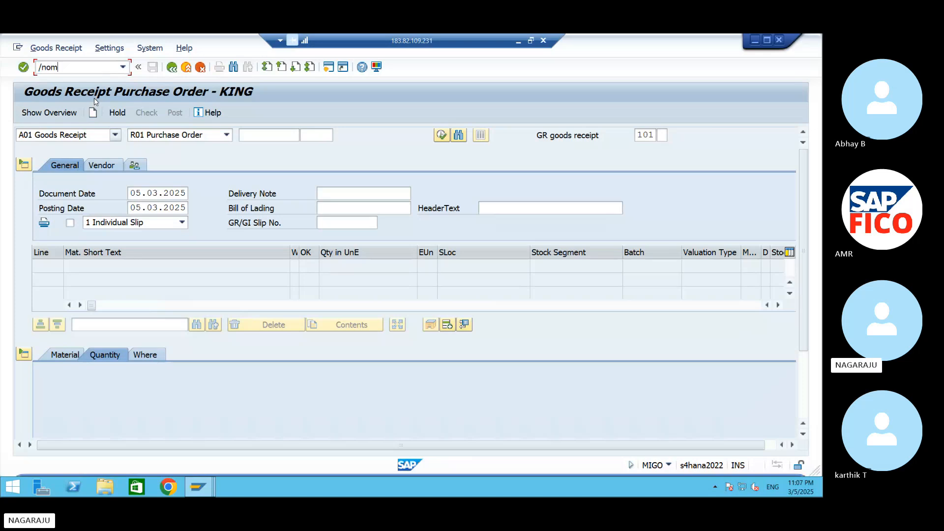
key("BackSpace")
key("BackSpace")
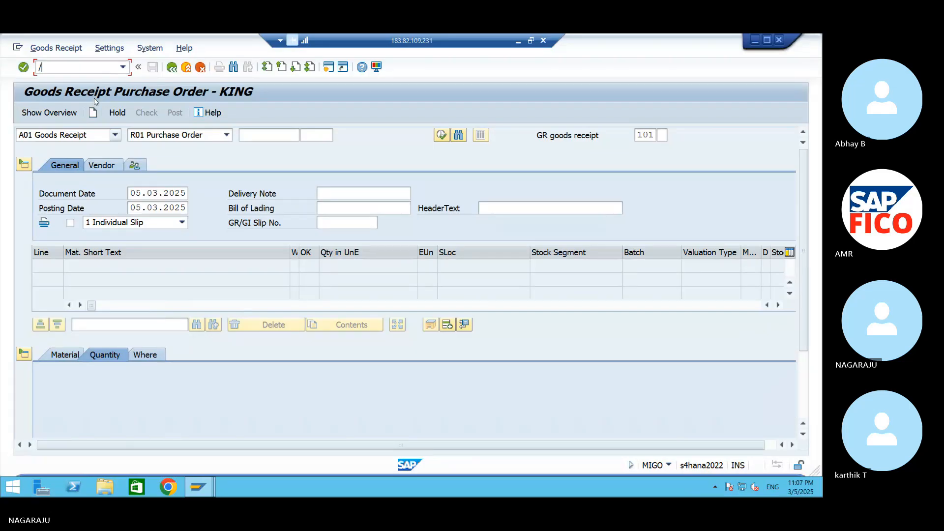
type("N")
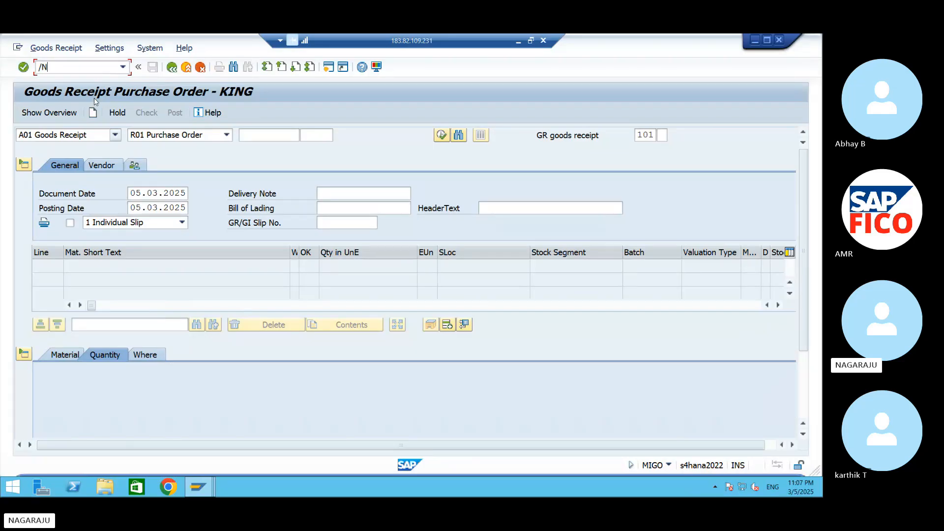
type("OMX2")
key("Return")
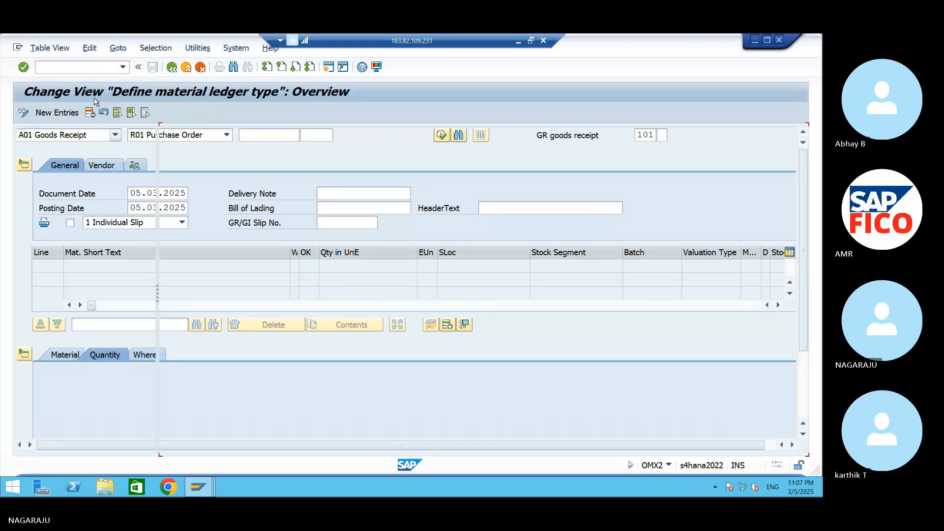
Step: Position the list at material ledger type 9000 and select its row
left_click(334, 445)
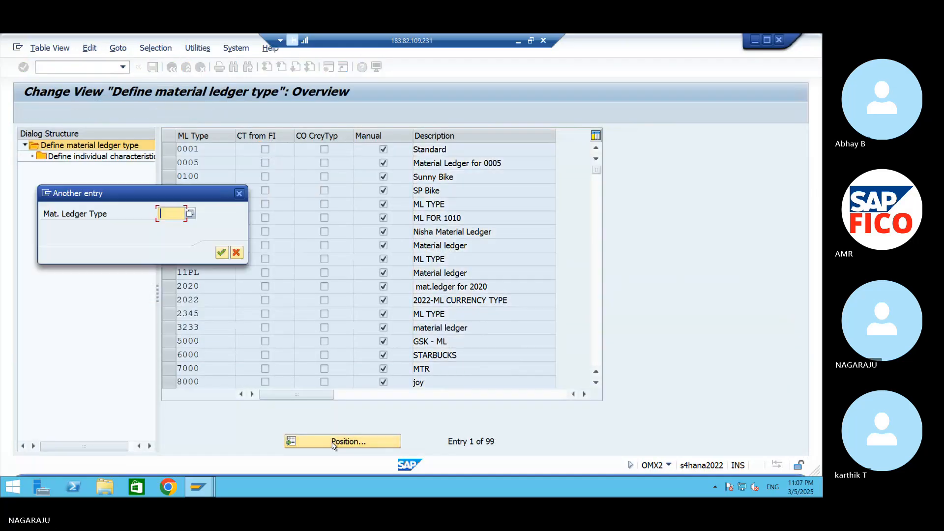
type("9000")
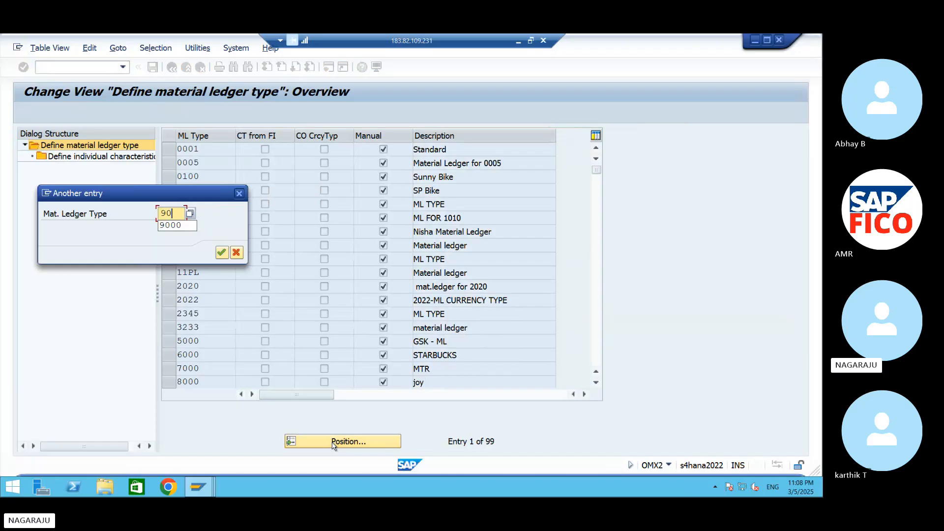
key("Return")
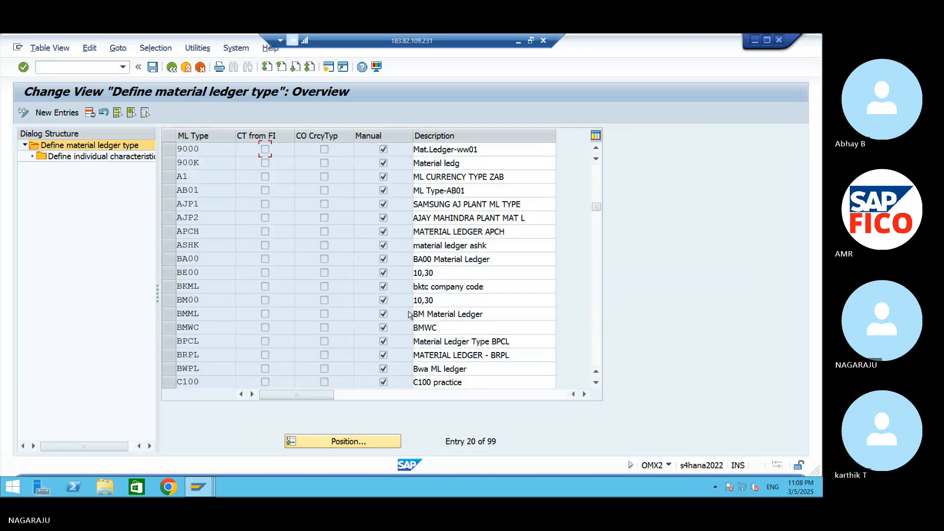
left_click(168, 149)
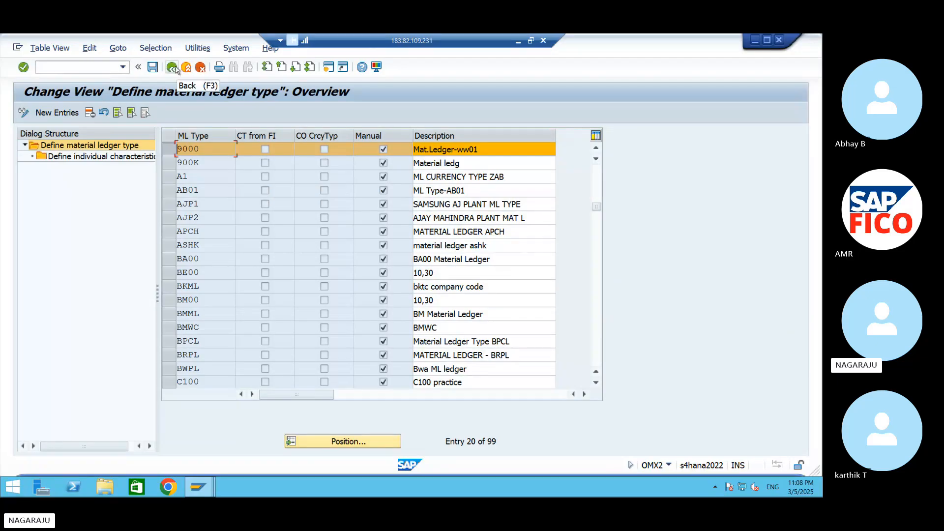
Step: Switch to transaction OMX3 for the assignment of material ledger types to valuation areas
left_click(105, 69)
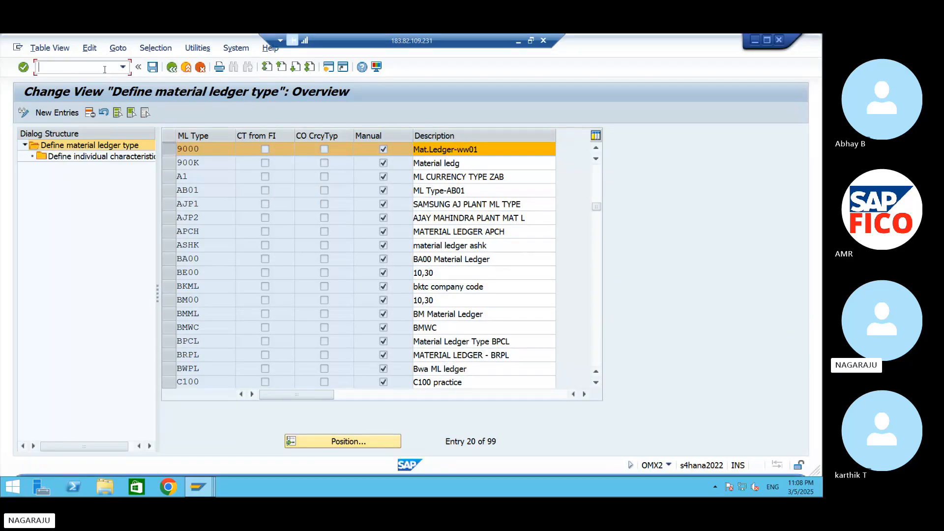
type("OMX")
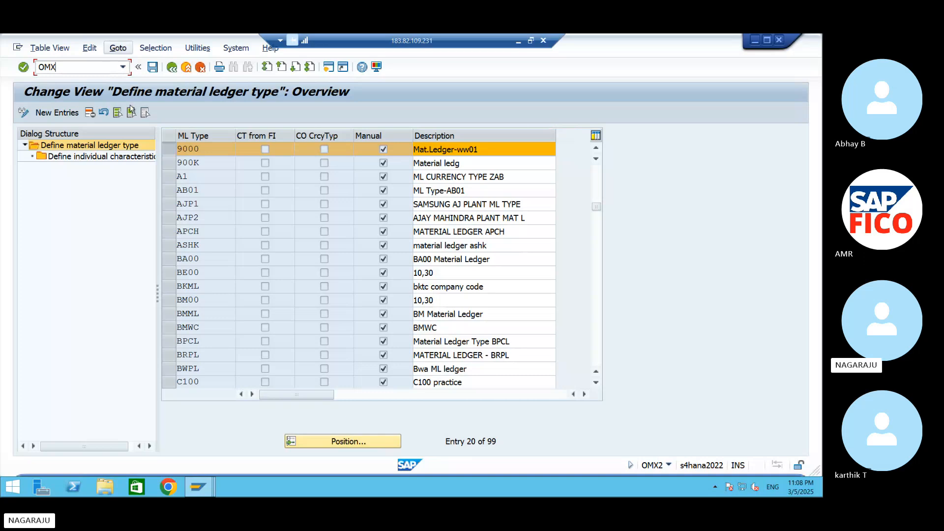
left_click(170, 150)
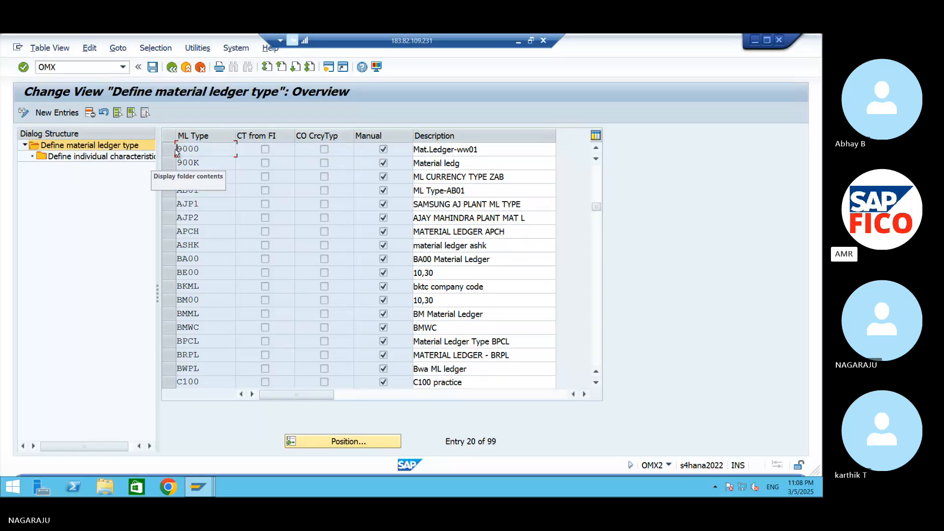
double_click(74, 69)
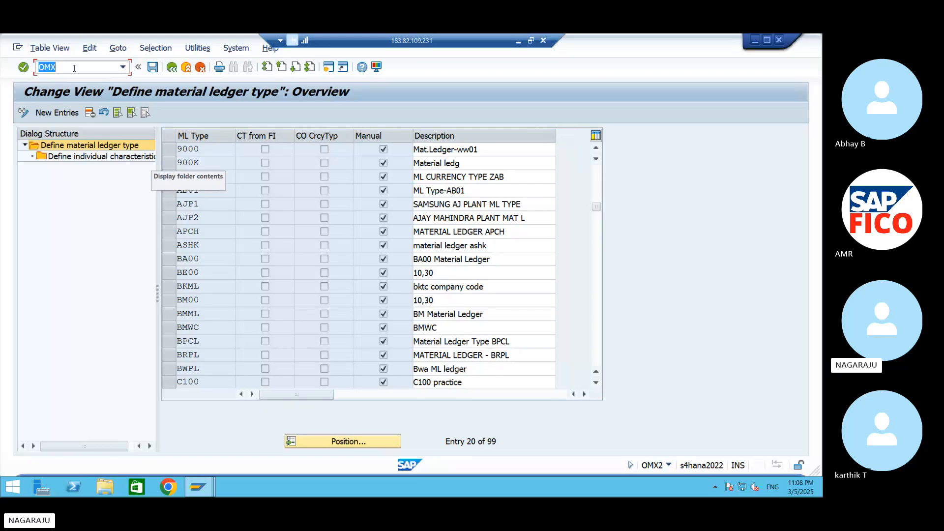
type("/MX")
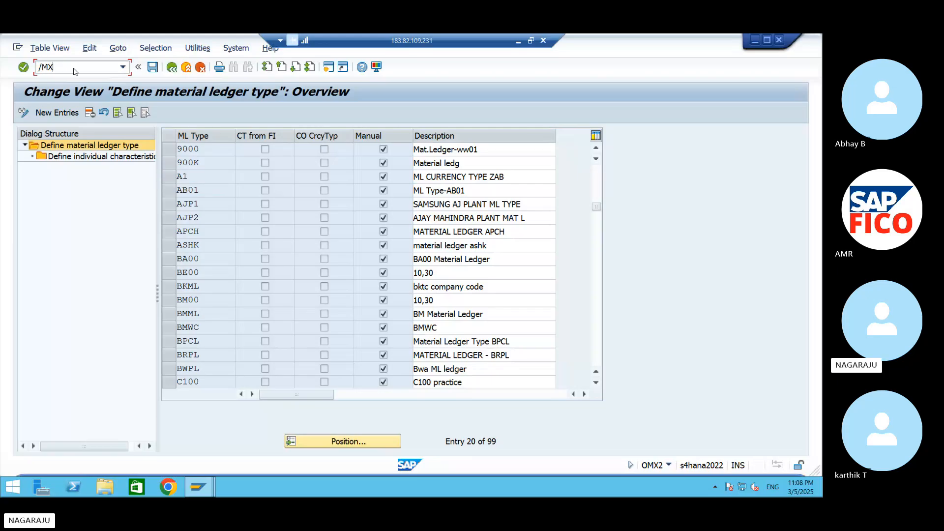
key("BackSpace")
key("BackSpace")
type("OMX3")
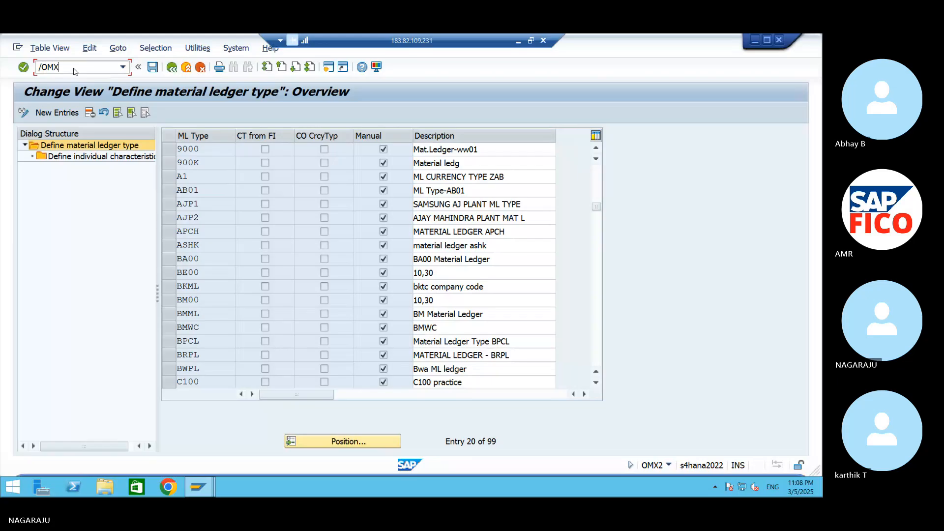
key("BackSpace")
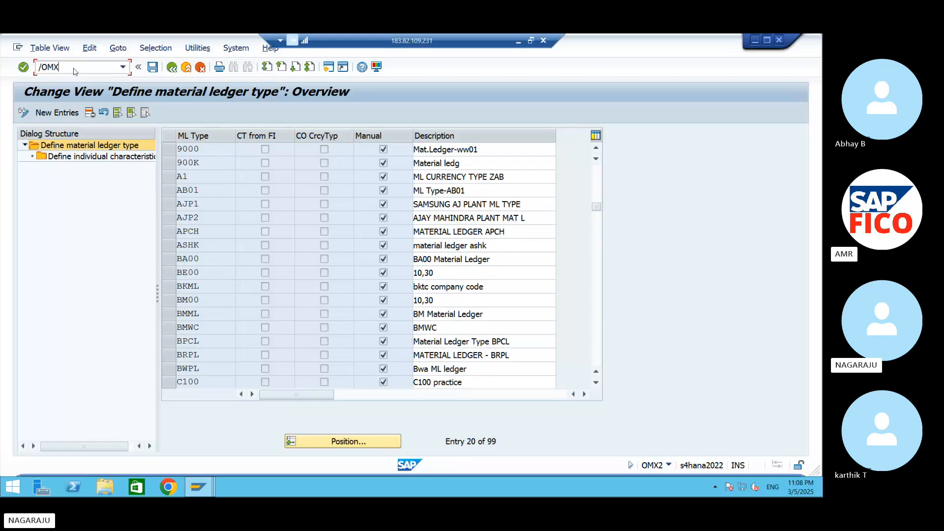
key("BackSpace")
key("BackSpace")
key("BackSpace")
type("NOMX3")
key("Return")
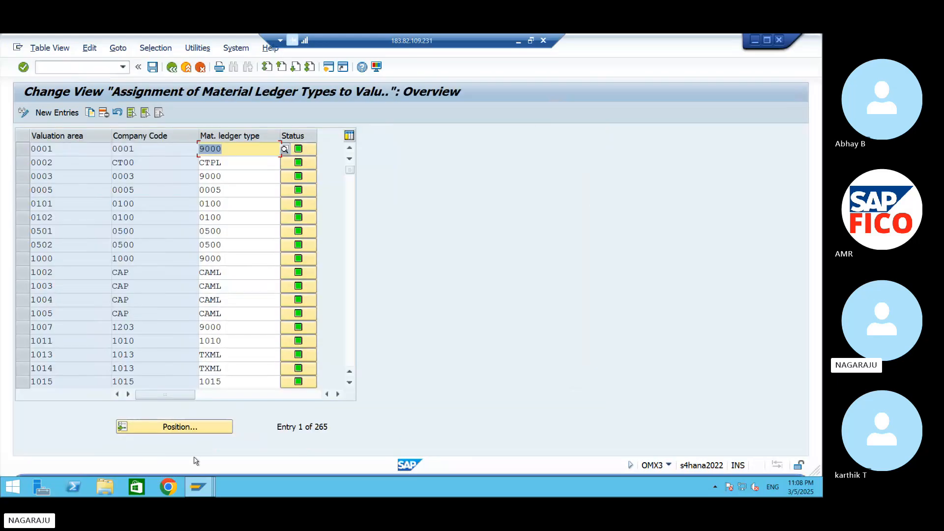
Step: Position the assignment list at valuation area AMPT and select its row
left_click(193, 428)
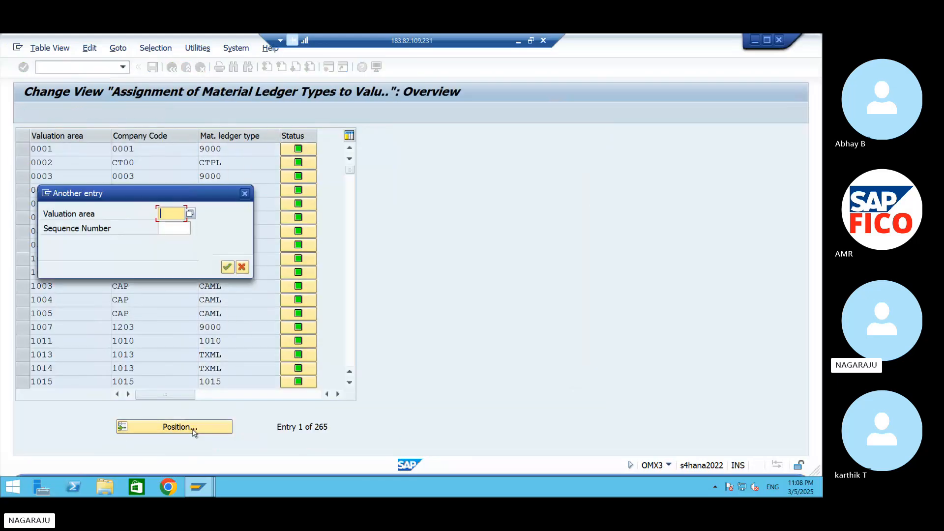
type("0001")
key("Return")
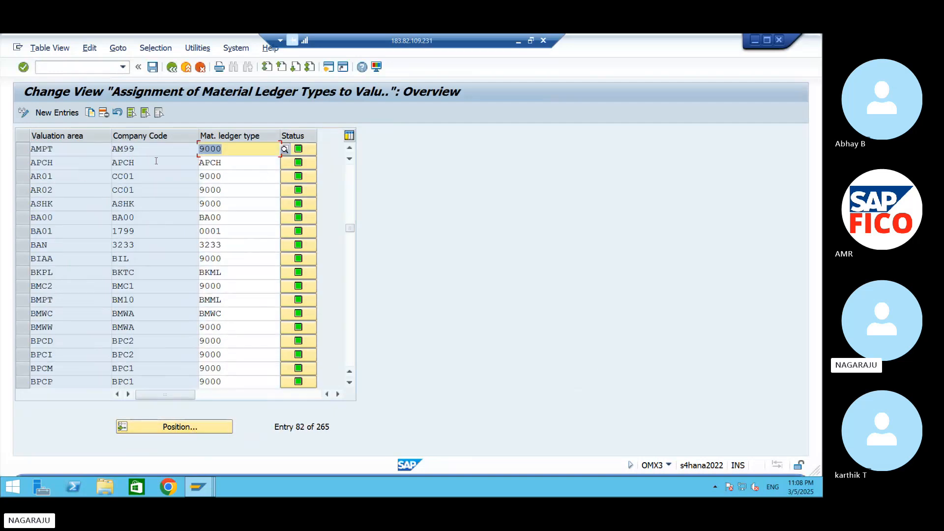
left_click(33, 150)
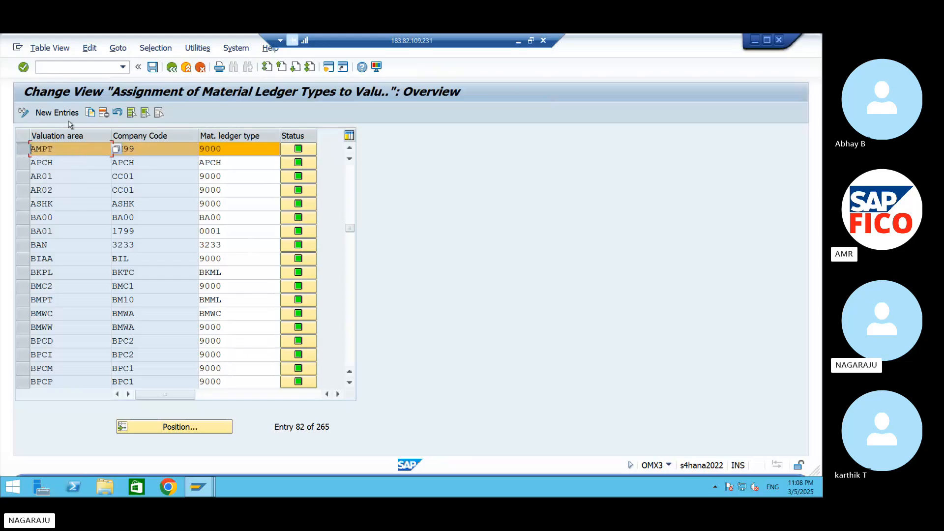
Step: Check the company code and material ledger type assigned to valuation area AMPT, and save the assignment
double_click(66, 153)
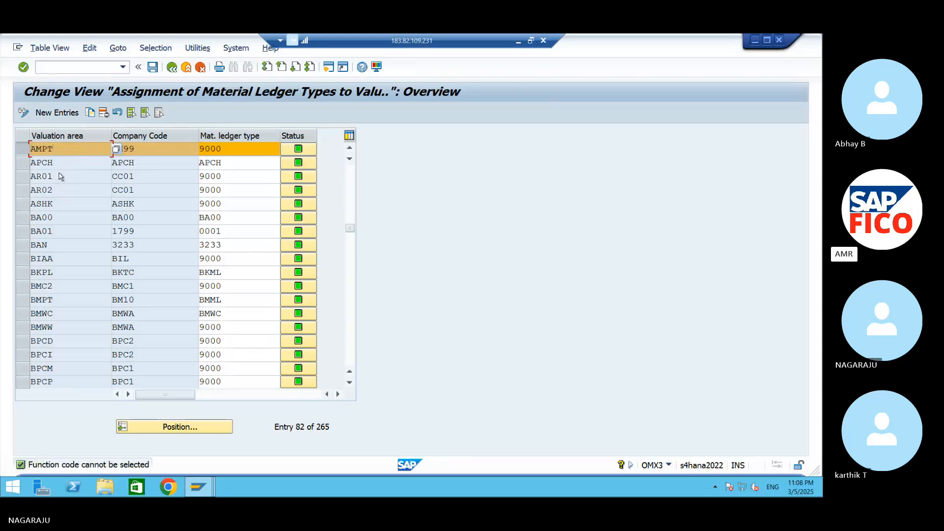
left_click(144, 151)
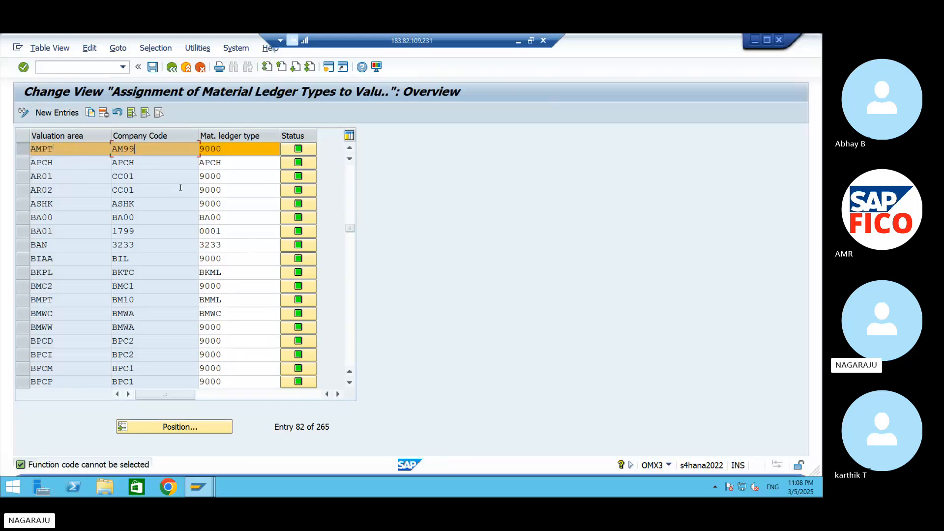
left_click(235, 150)
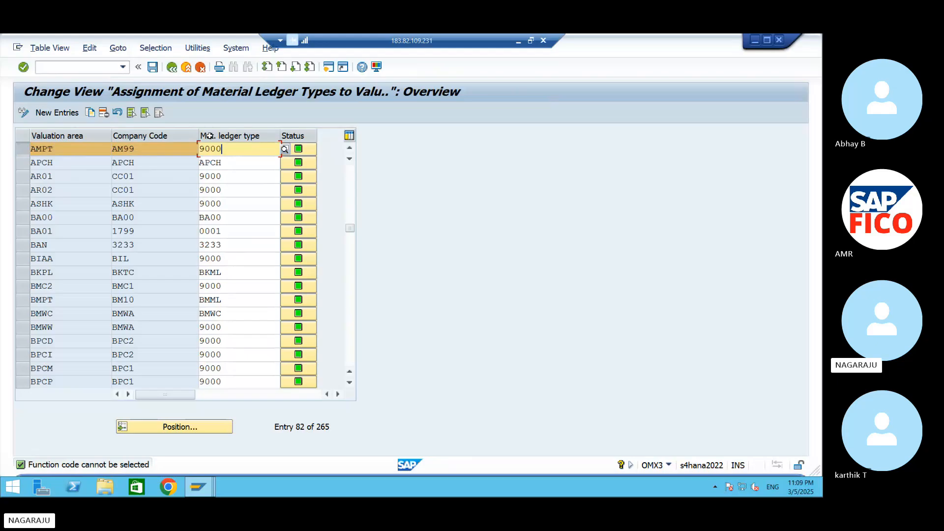
key("ctrl+s")
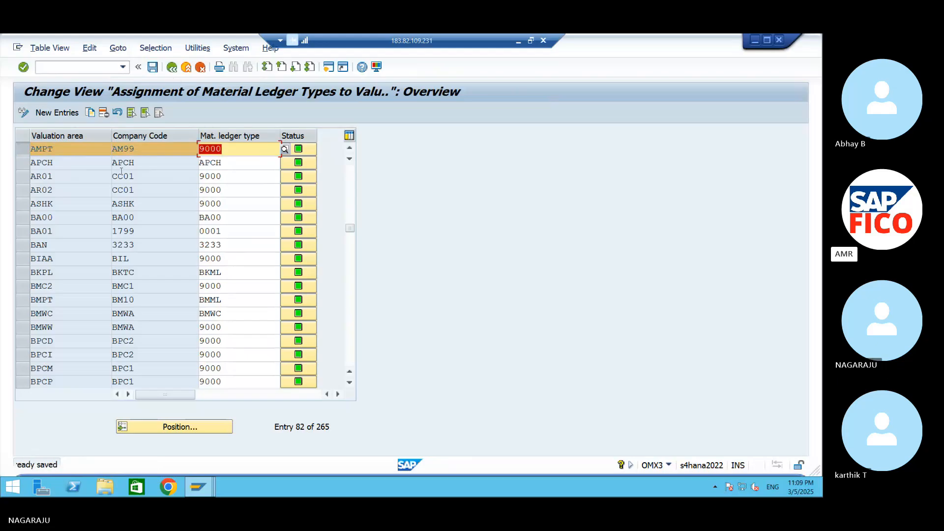
Step: Return to the material ledger type definitions with transaction OMX2
left_click(96, 62)
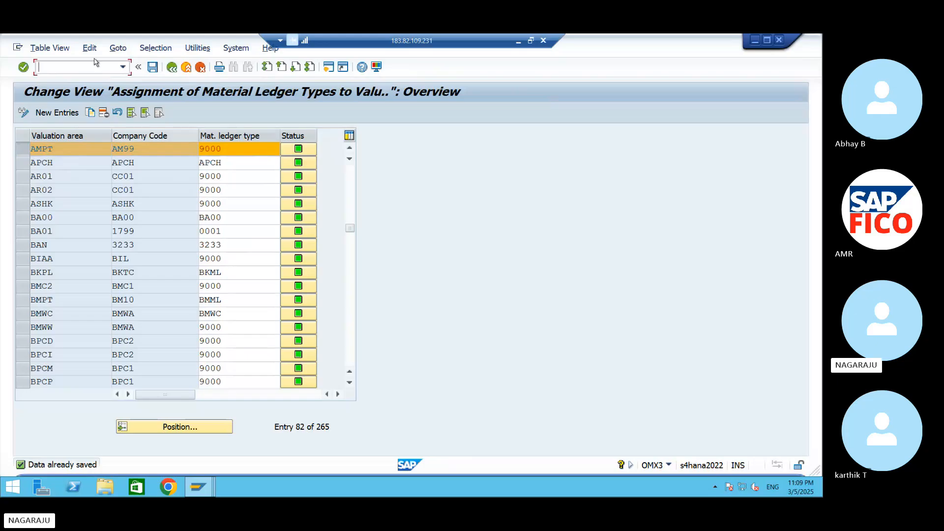
type("/")
key("BackSpace")
left_click(122, 68)
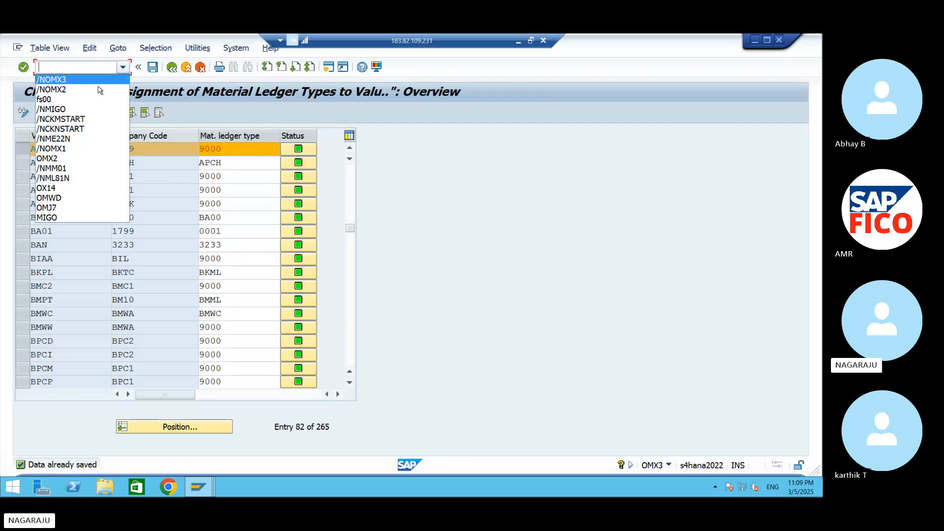
key("Escape")
type("/nomx2")
key("Return")
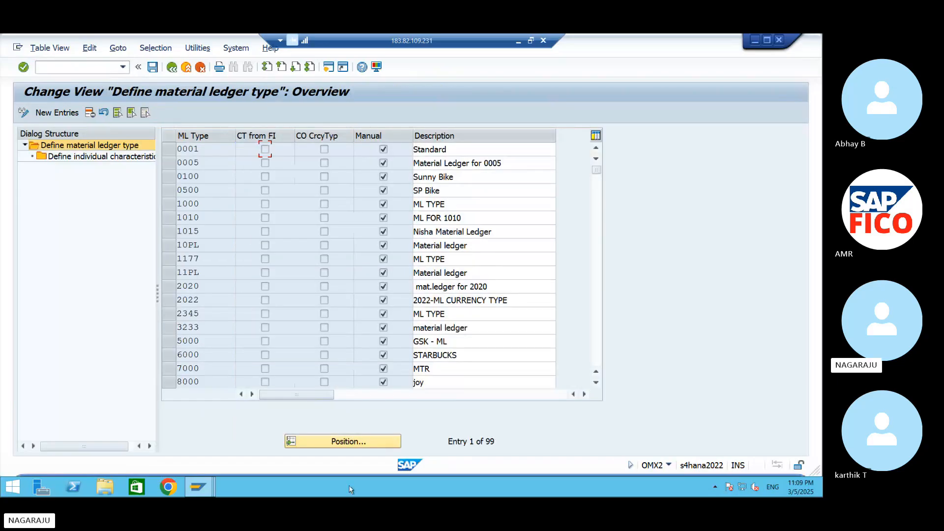
Step: Look up material ledger type AMPT in the list, and repeat the search with AMP
left_click(360, 444)
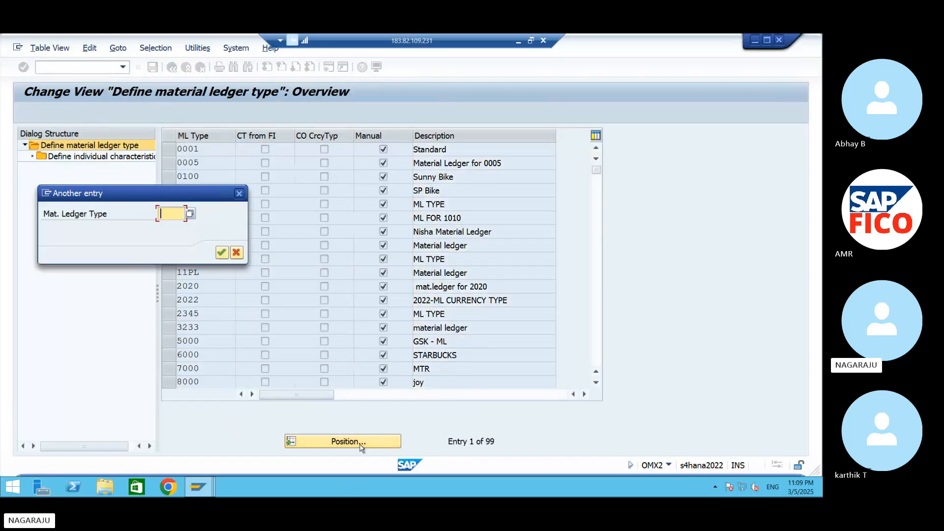
type("AM")
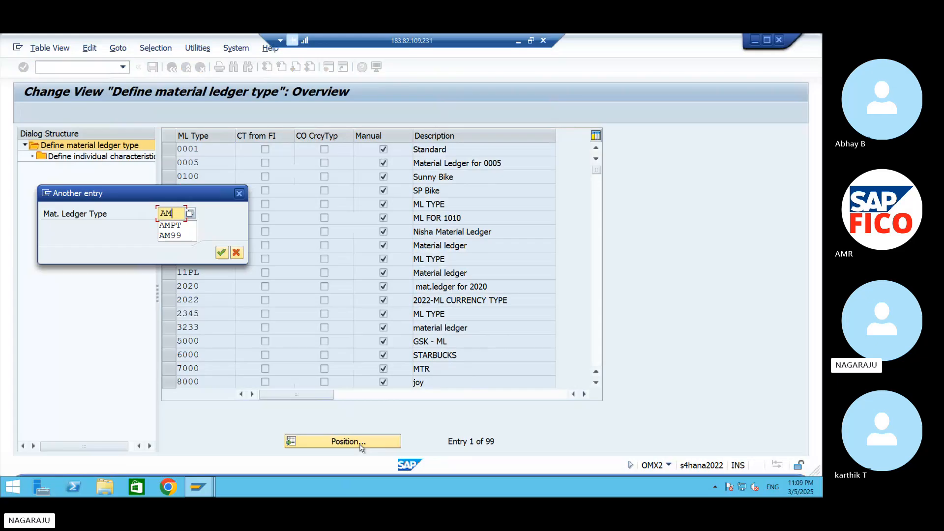
type("PT")
key("Return")
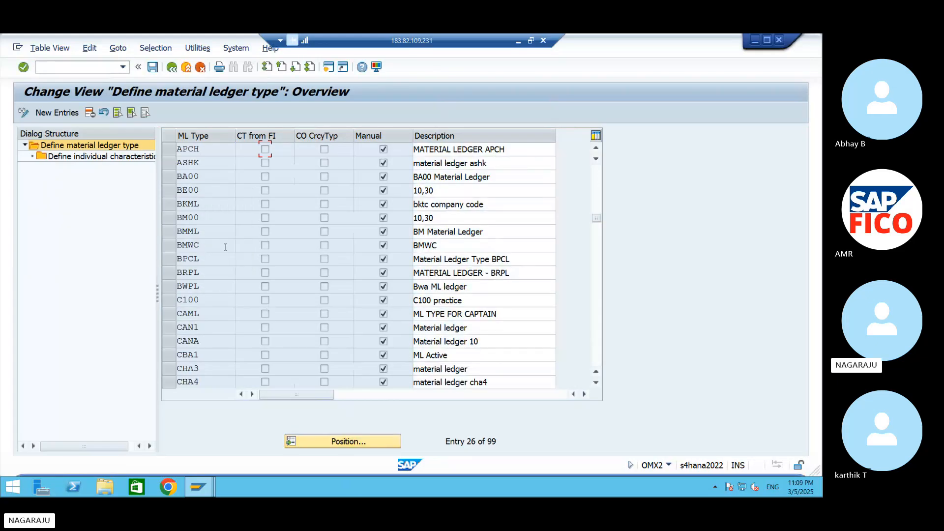
left_click(352, 445)
type("AMP")
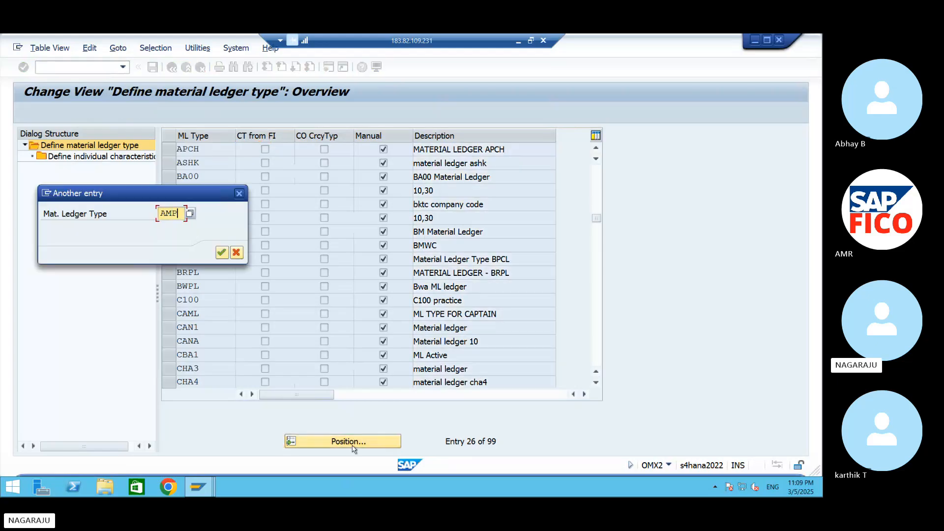
key("Return")
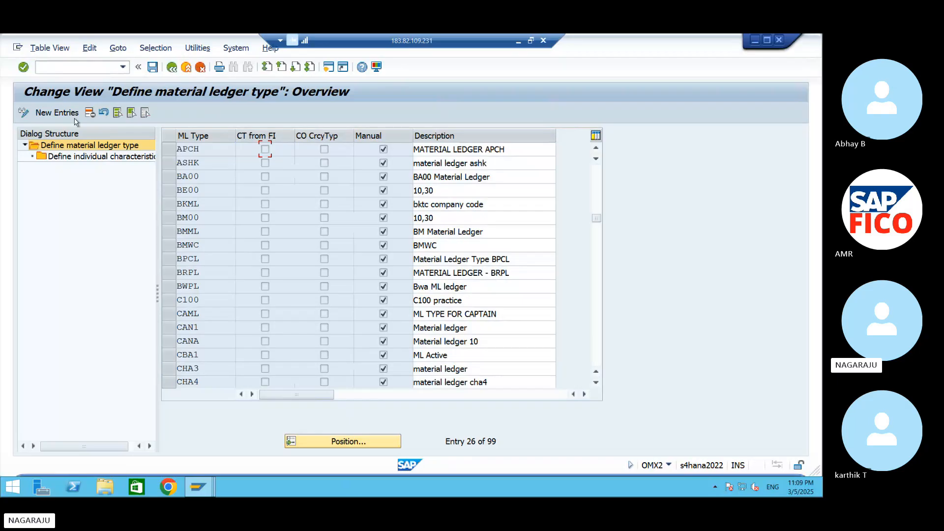
Step: Open the material ledger activation overview with transaction OMX1
left_click(115, 66)
type("/NOMX1")
key("Return")
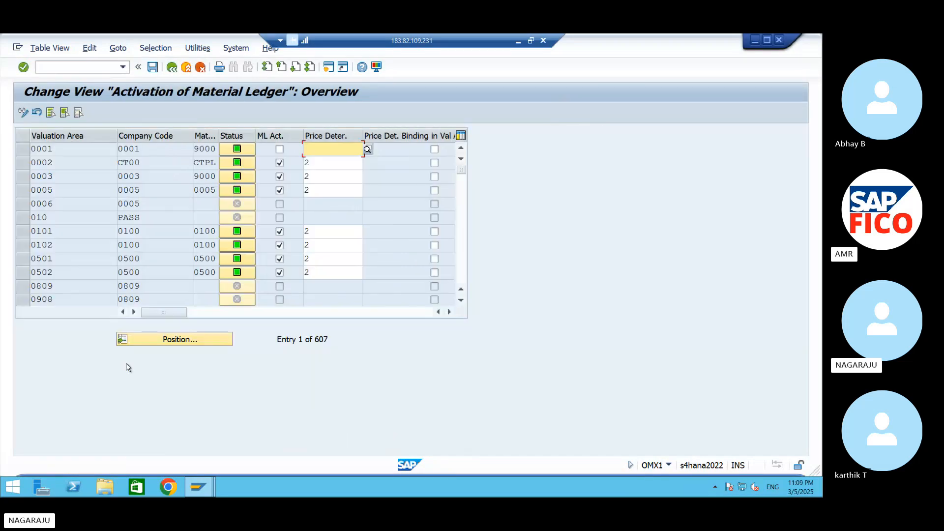
Step: Position the activation list at valuation area AMPT and select its row
left_click(175, 344)
type("A")
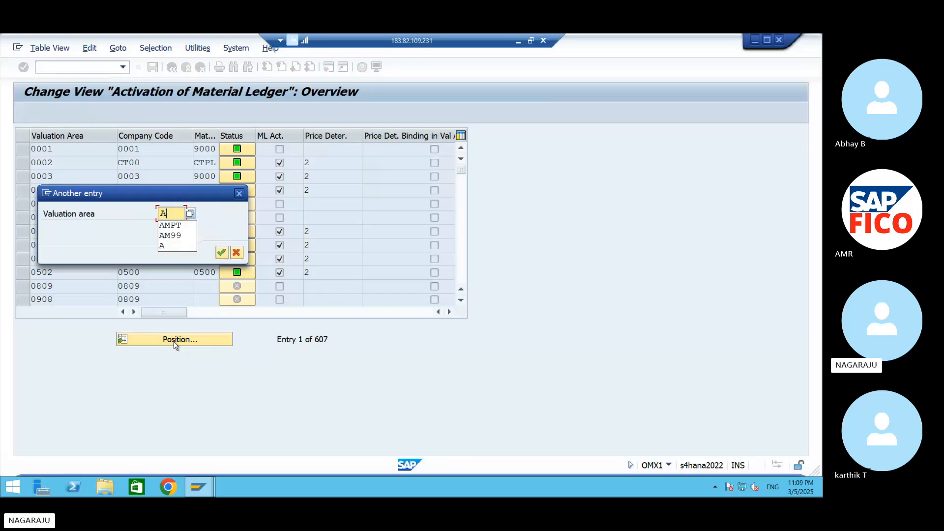
type("MPT")
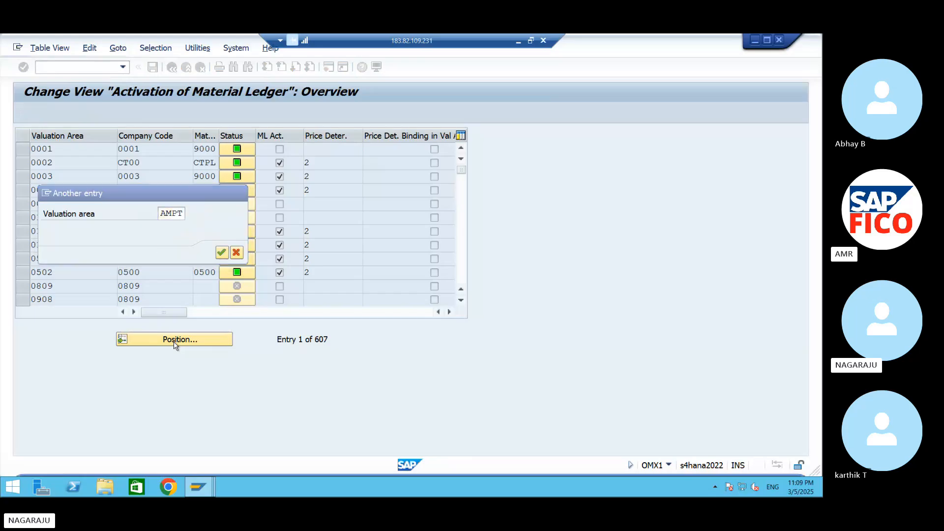
key("Return")
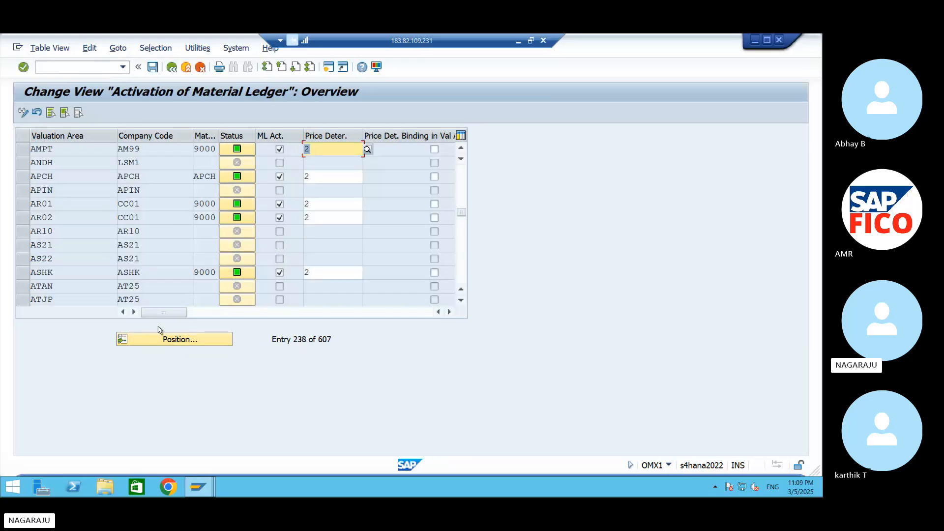
left_click(19, 149)
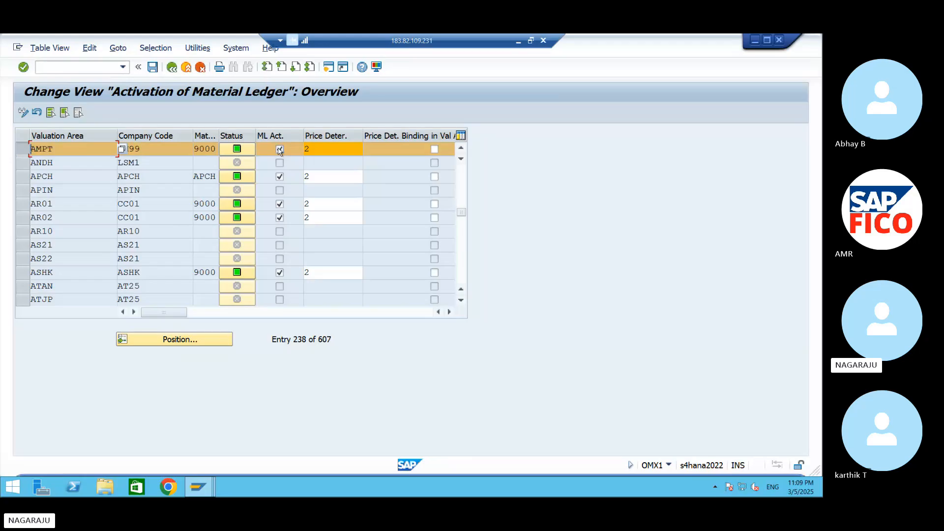
Step: Review the price determination options available for valuation area AMPT and save the activation entry
left_click(320, 149)
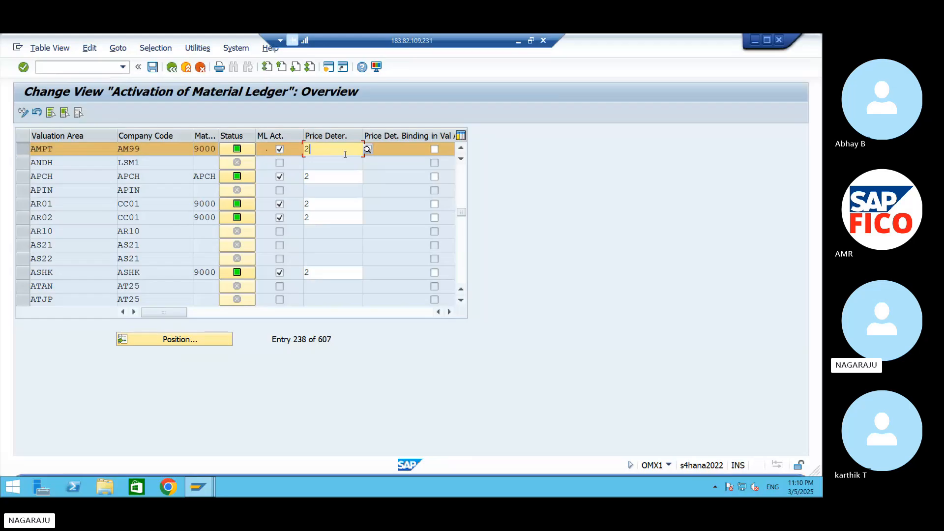
key("F4")
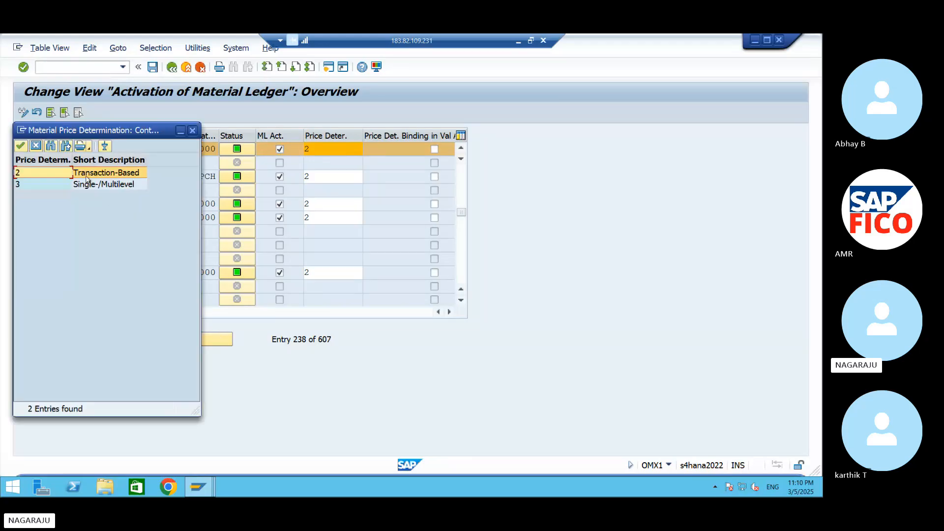
left_click(192, 132)
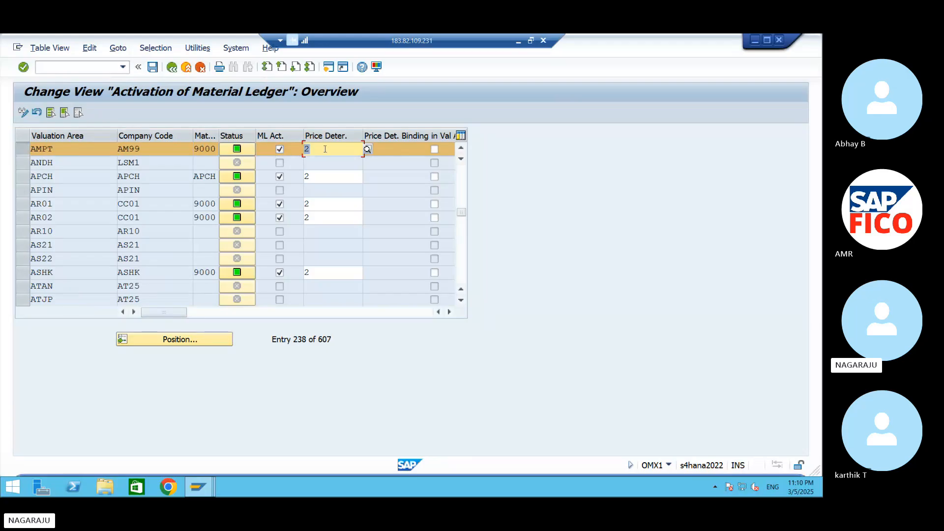
left_click(152, 68)
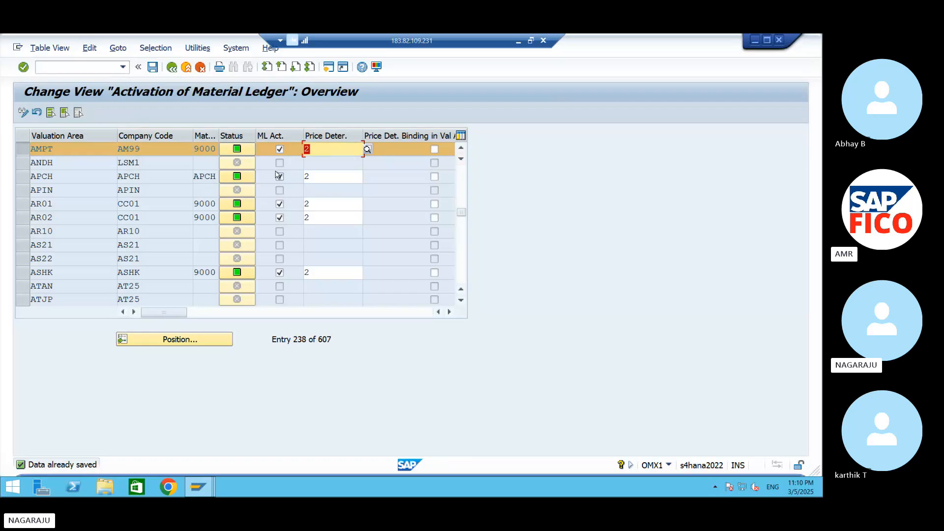
Step: Switch to the Skype meeting chat and view the shared goods receipt error screenshot at full size
left_click(99, 67)
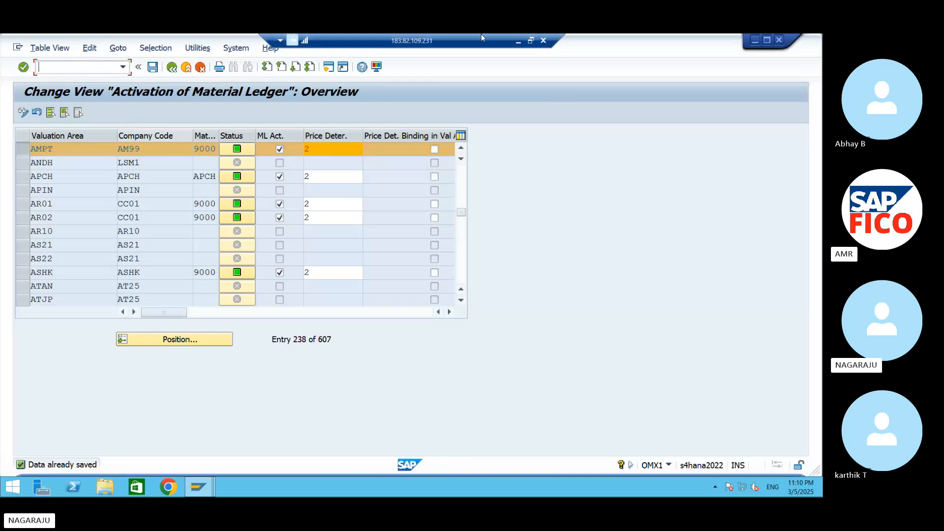
left_click(517, 42)
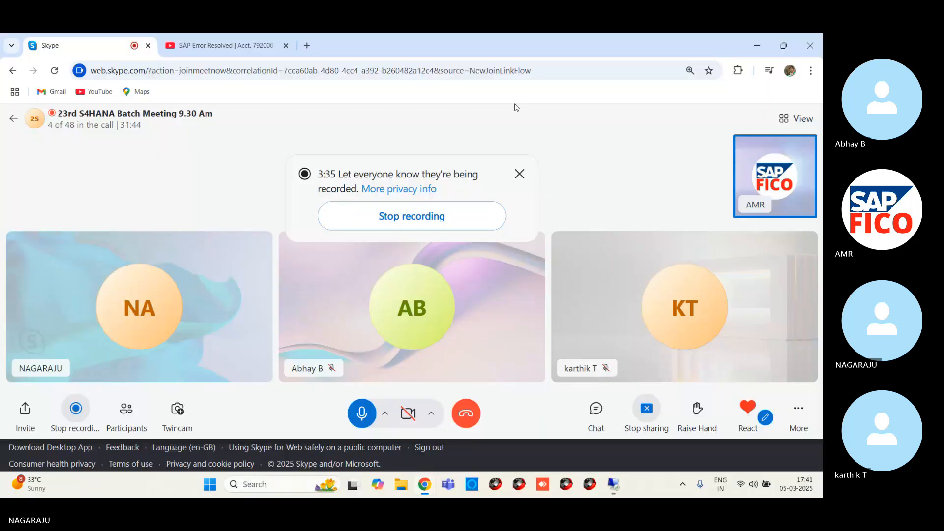
left_click(609, 419)
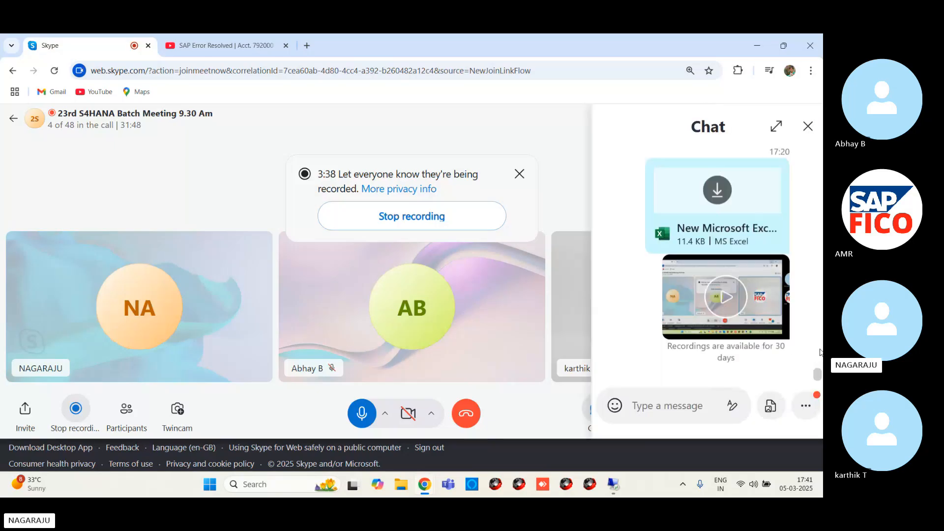
scroll(816, 355, "down", 5)
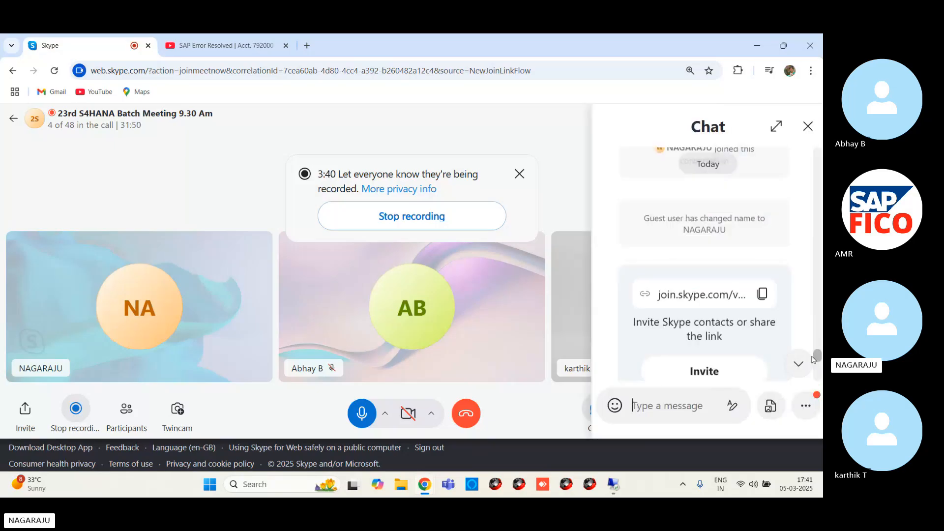
scroll(813, 360, "down", 5)
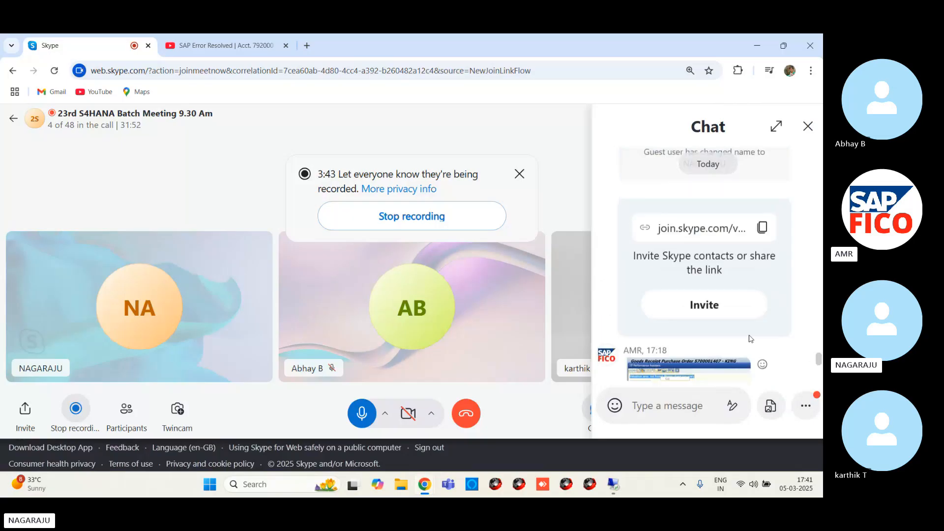
left_click(723, 369)
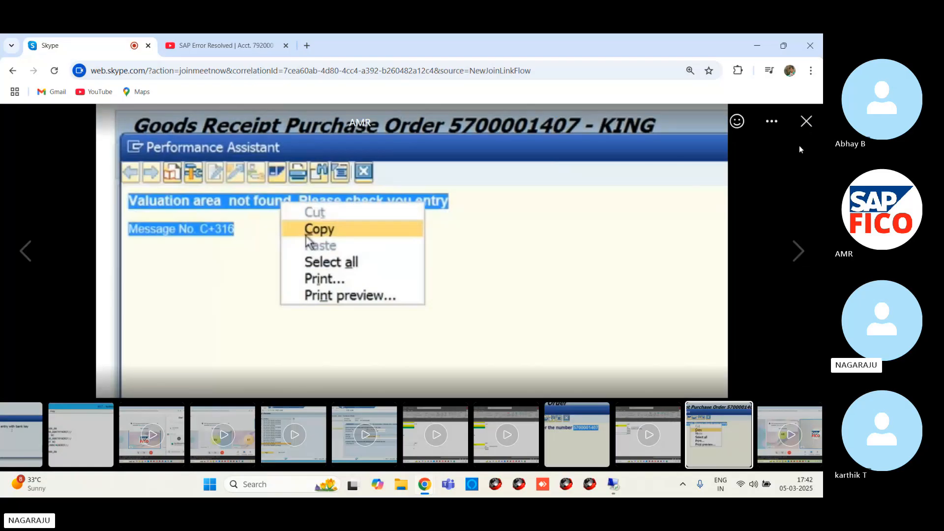
left_click(807, 122)
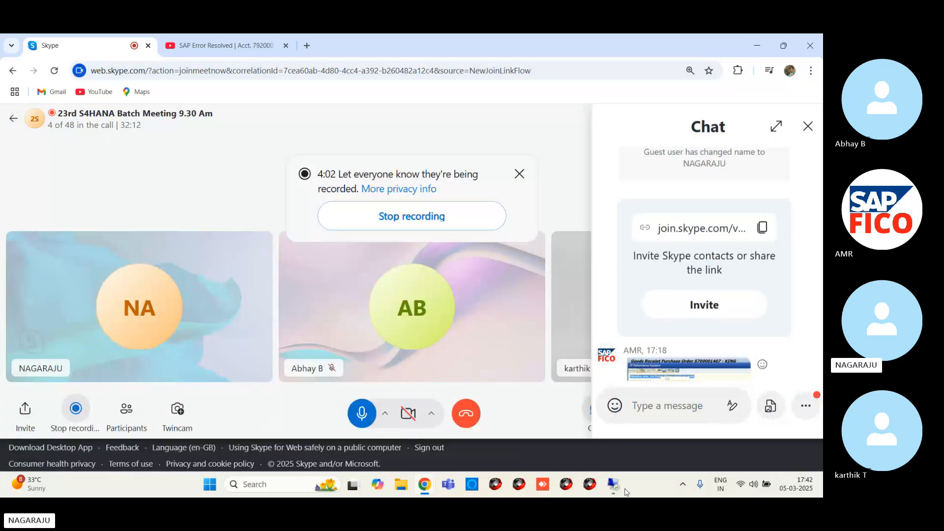
Step: Return to the remote SAP session and open the material ledger production startup with transaction CKMSTART
mouse_move(614, 485)
left_click(597, 442)
left_click(76, 64)
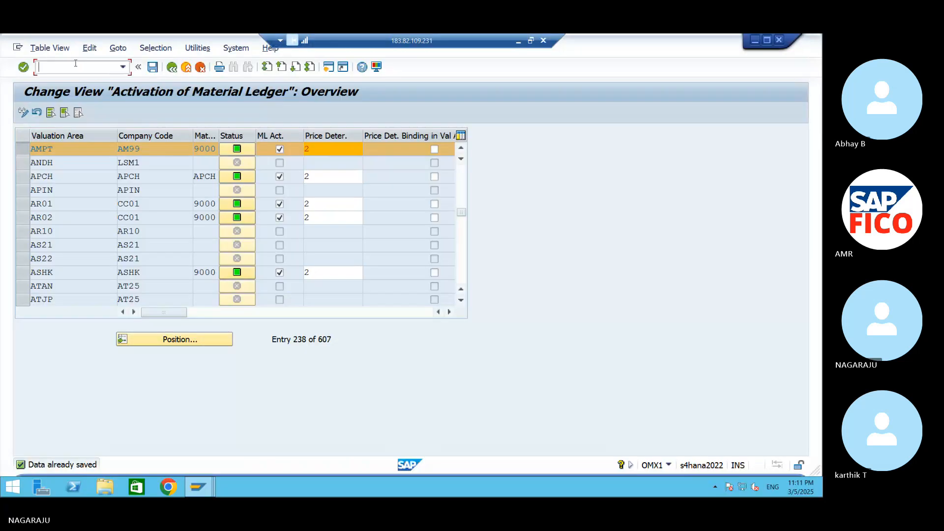
type("/N")
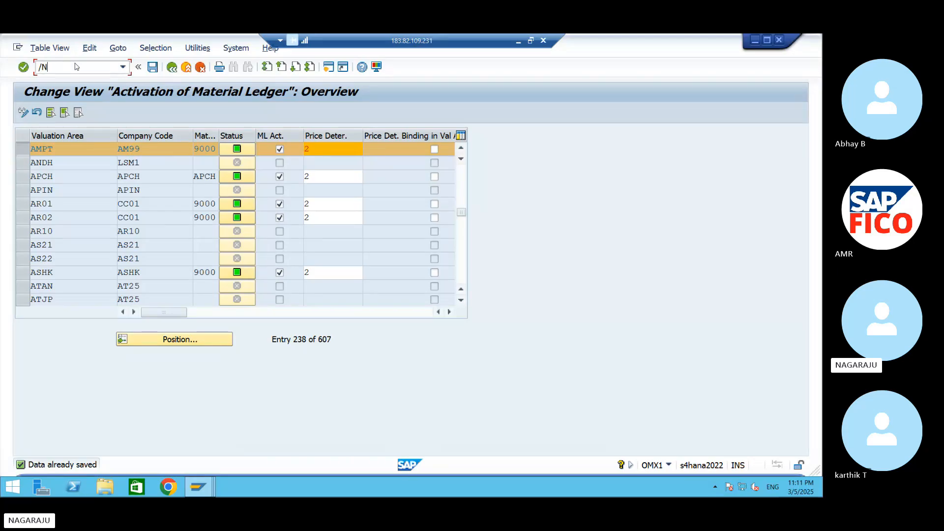
type("CKMSTART")
key("Return")
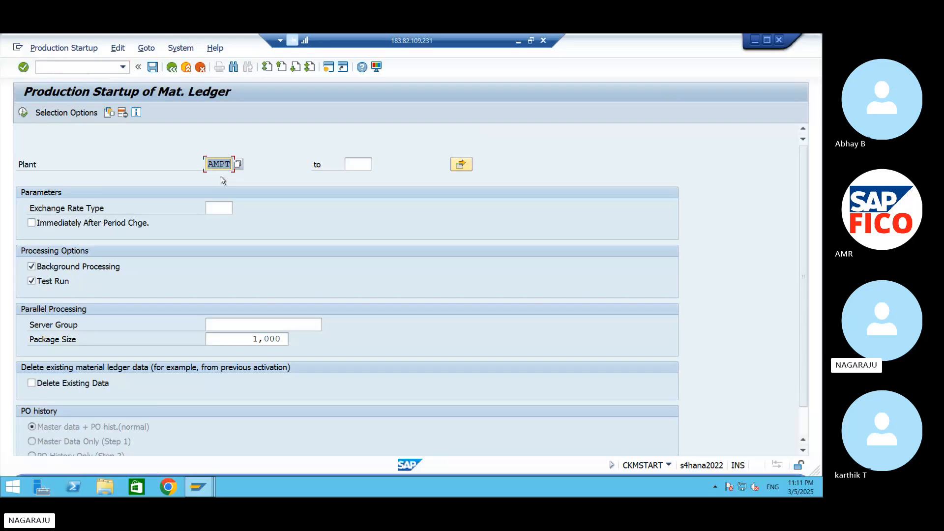
Step: Execute the startup for plant AMPT with exchange rate type M and background processing off, once as a test run and once with test run off
left_click(155, 264)
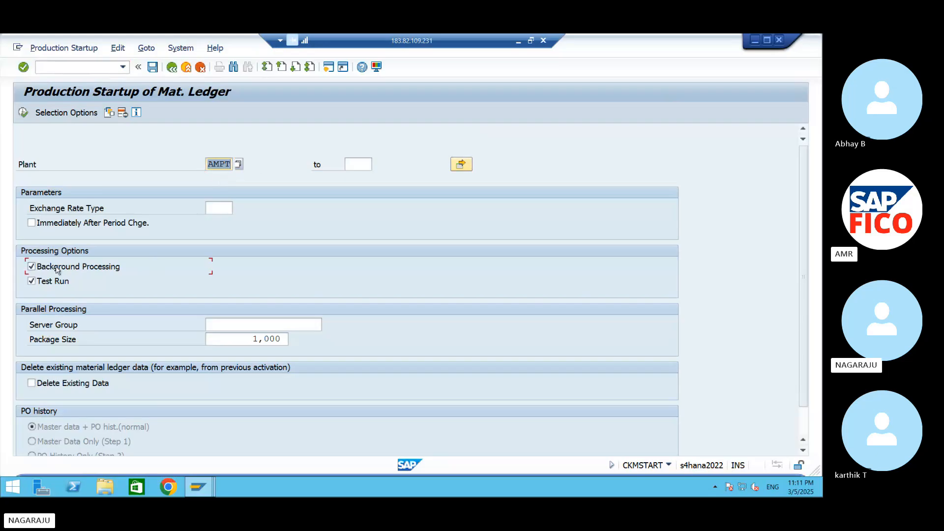
left_click(219, 207)
type("M")
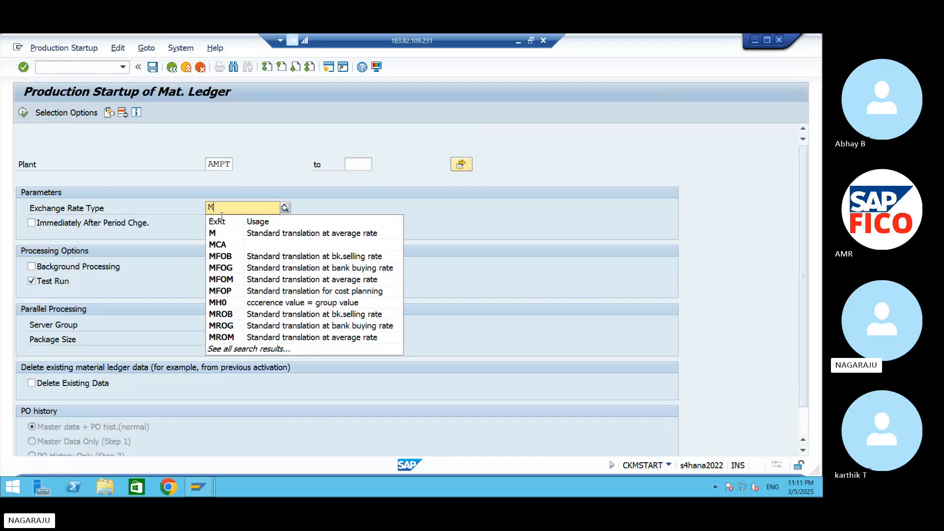
left_click(221, 233)
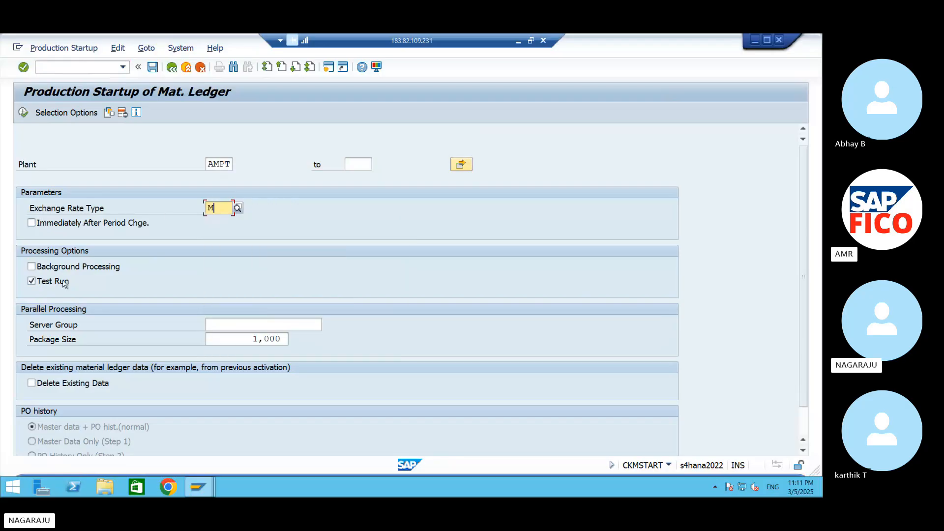
left_click(23, 112)
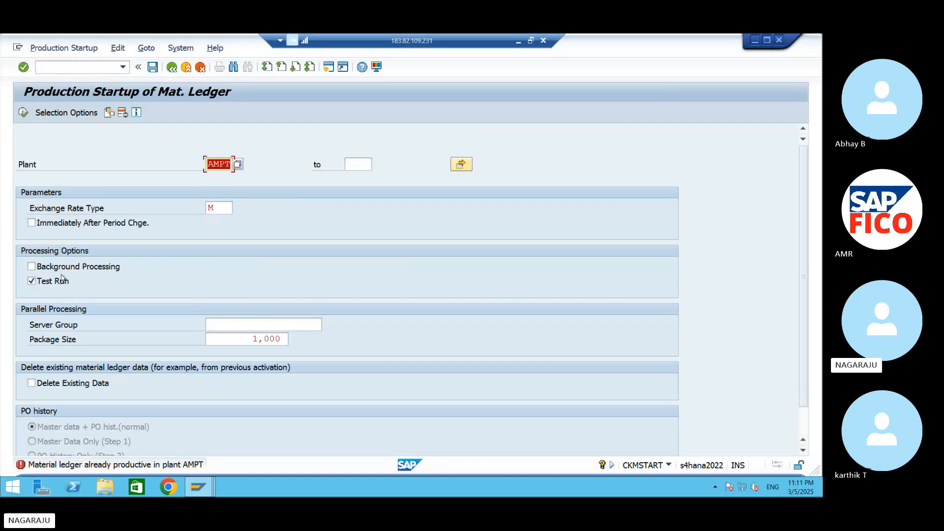
left_click(32, 281)
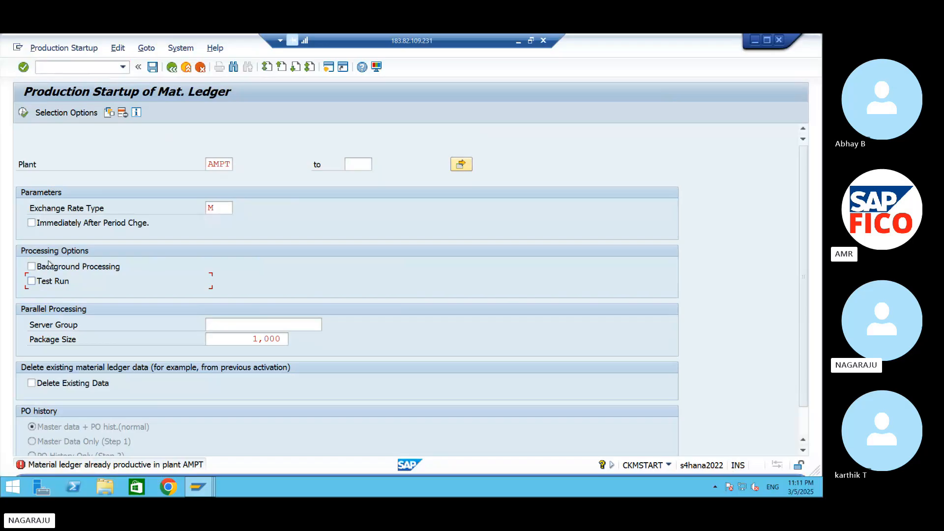
left_click(23, 114)
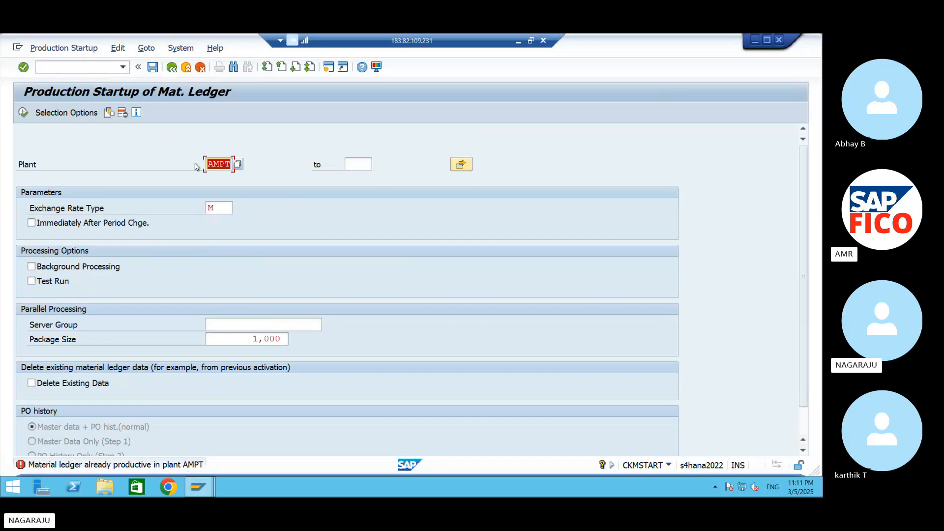
left_click(112, 67)
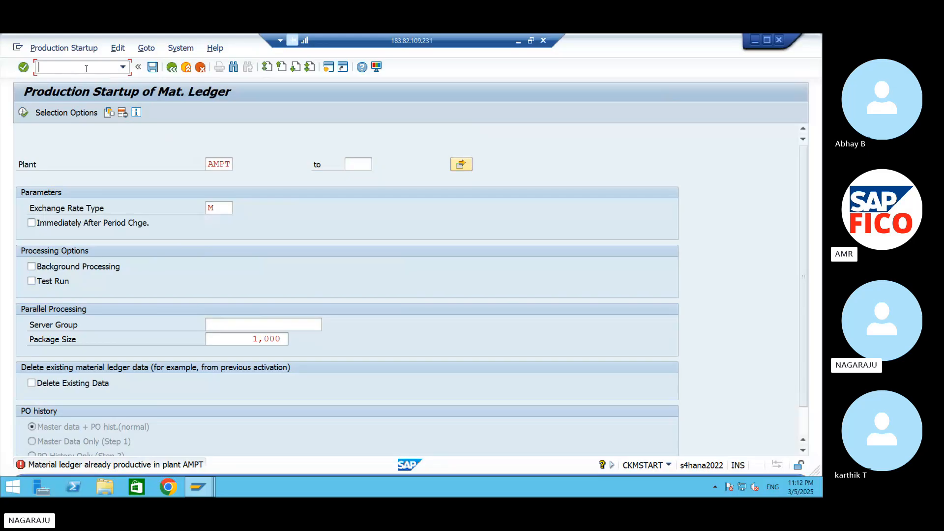
type("/FS")
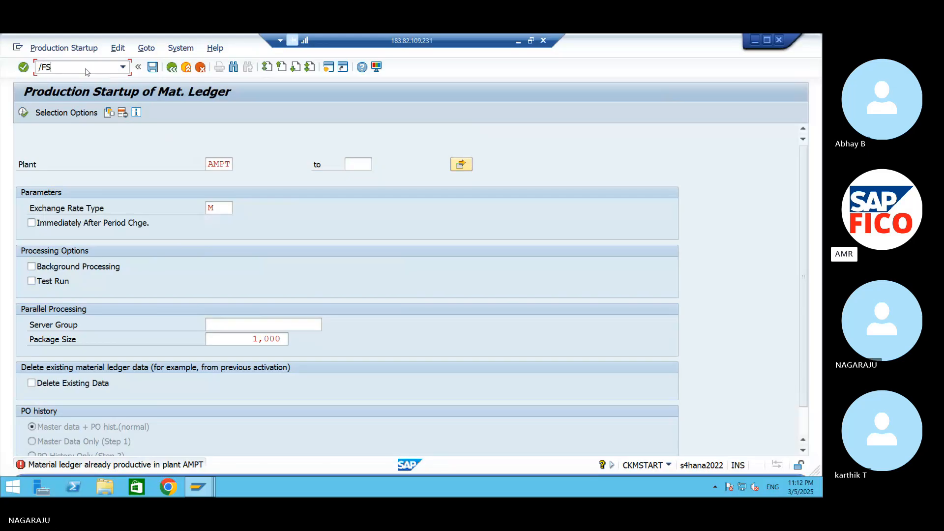
key("BackSpace")
key("BackSpace")
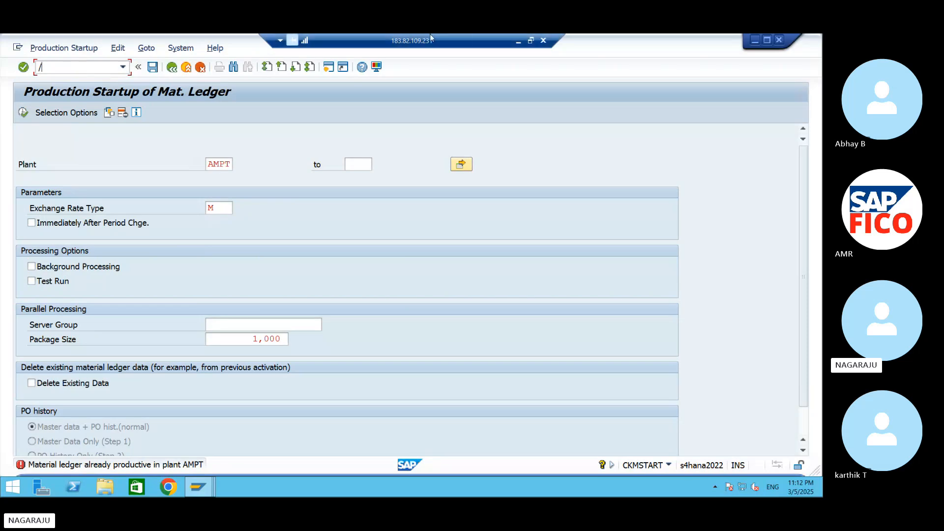
Step: Switch to the YouTube page in the browser and check the search text about account 210000 and event key BSX
left_click(756, 42)
left_click(518, 42)
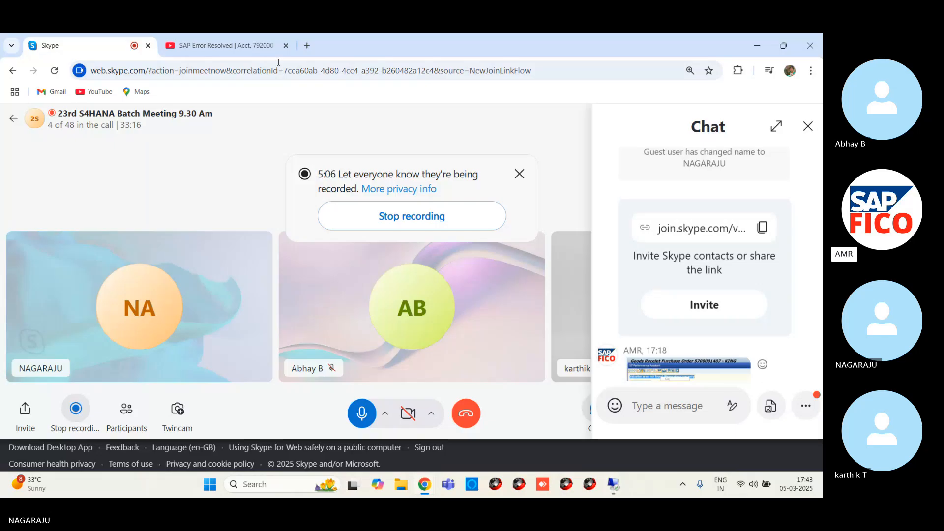
left_click(273, 46)
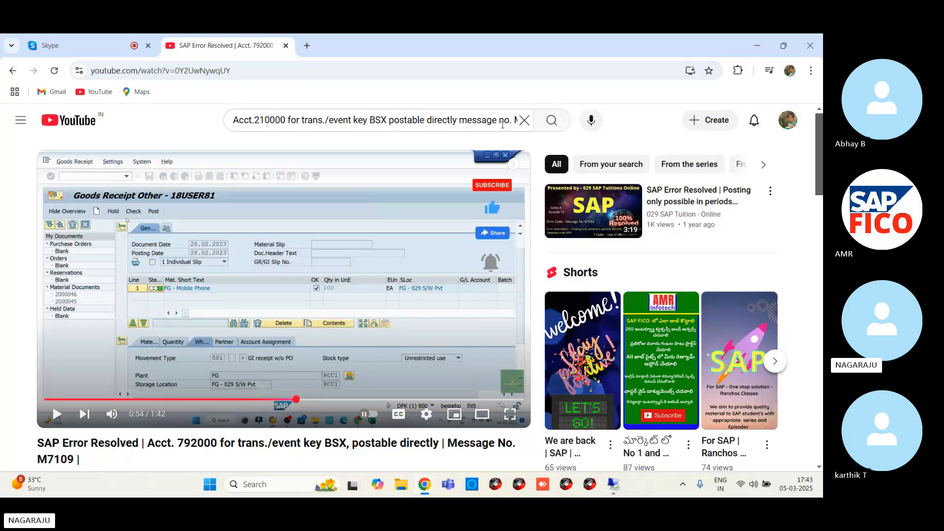
left_click(472, 124)
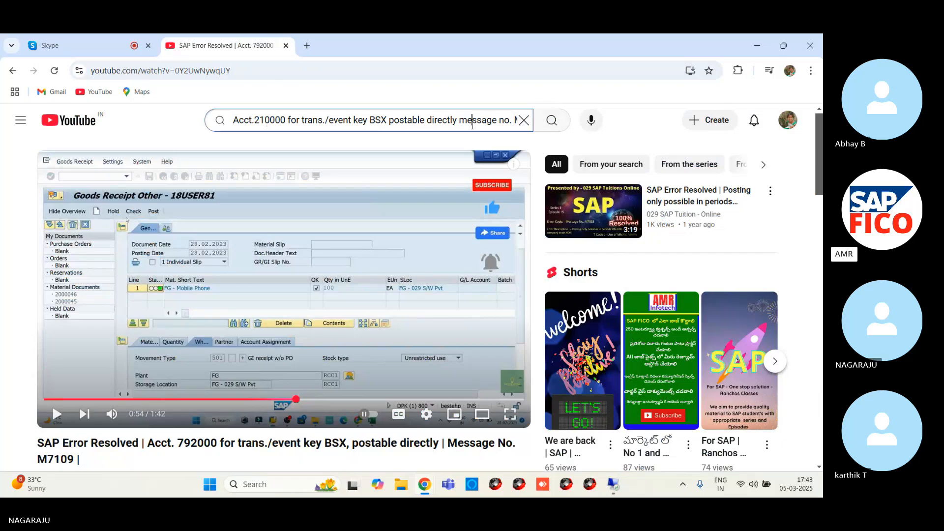
double_click(472, 124)
left_click(505, 121)
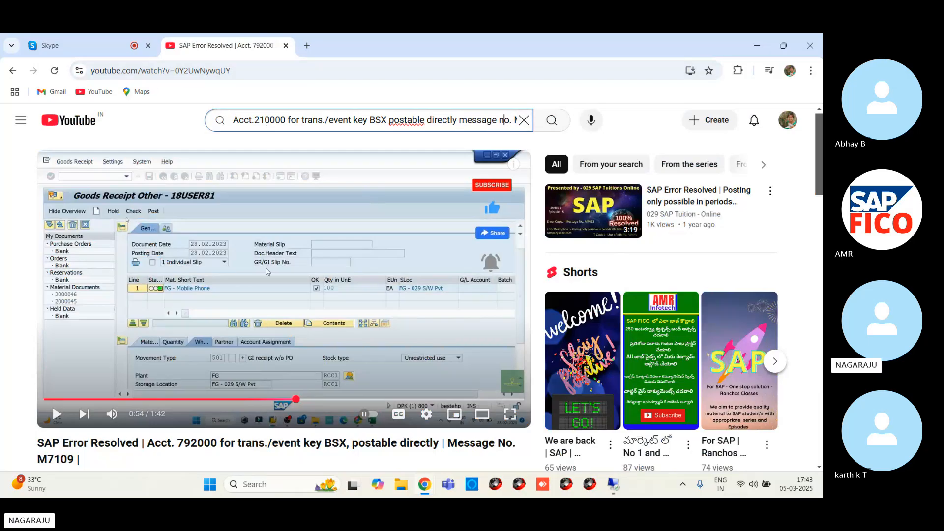
Step: Switch to the remote SAP session, check Post Automatically Only for G/L account 210000 in change mode, and save the account
mouse_move(614, 487)
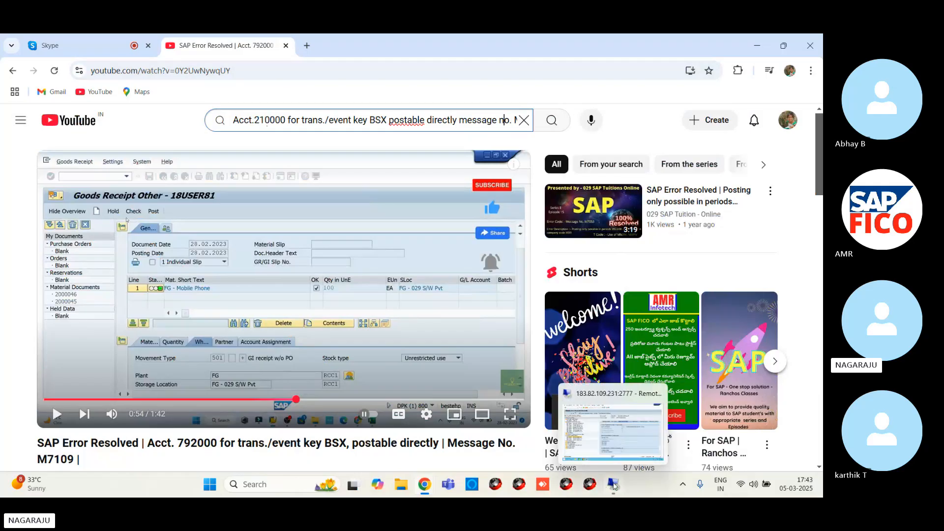
left_click(614, 487)
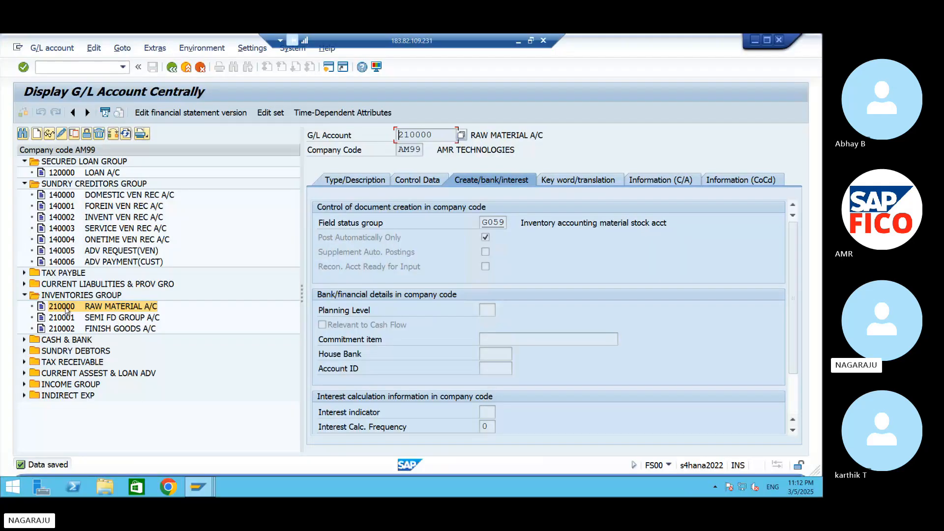
left_click(61, 133)
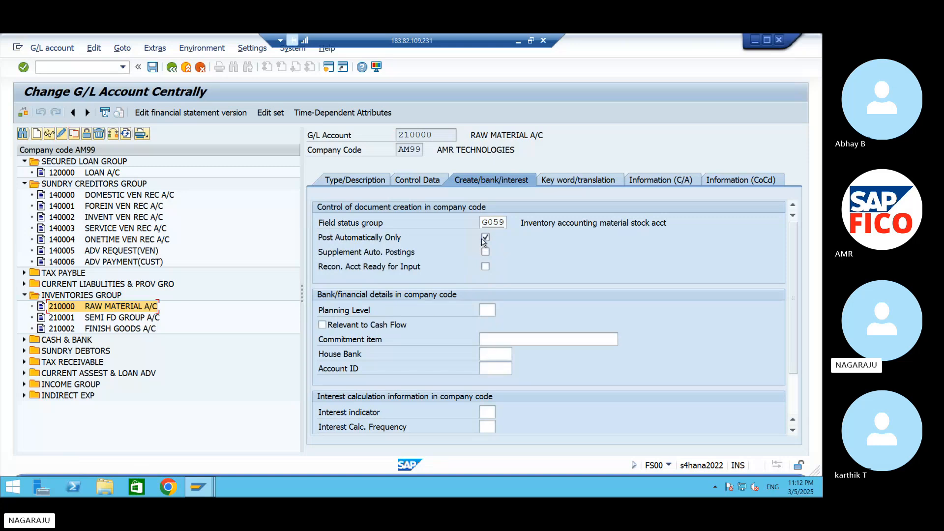
left_click(152, 66)
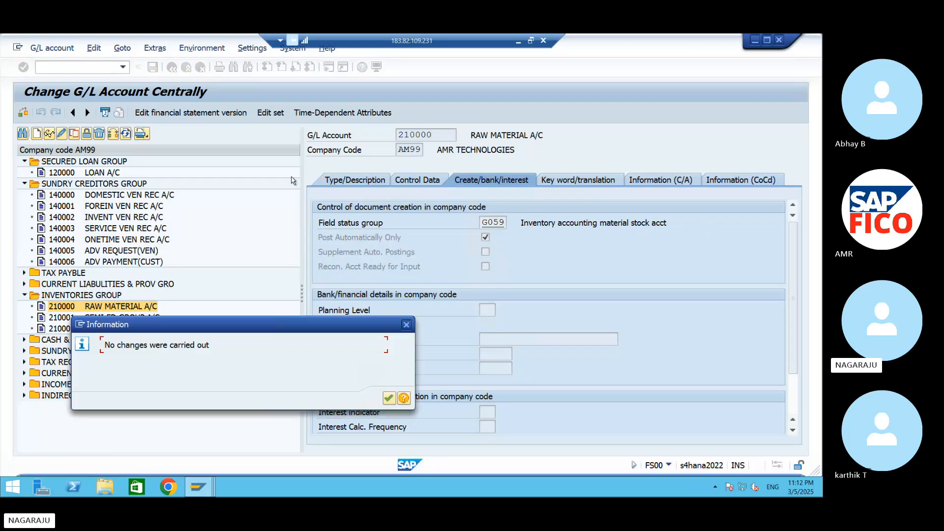
left_click(388, 397)
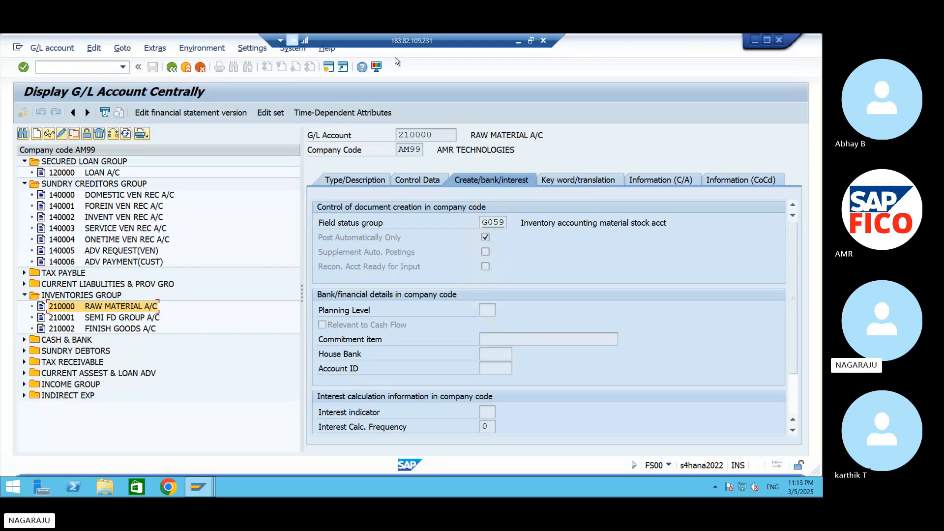
Step: Switch back to the SAP window with the material ledger production startup
mouse_move(198, 487)
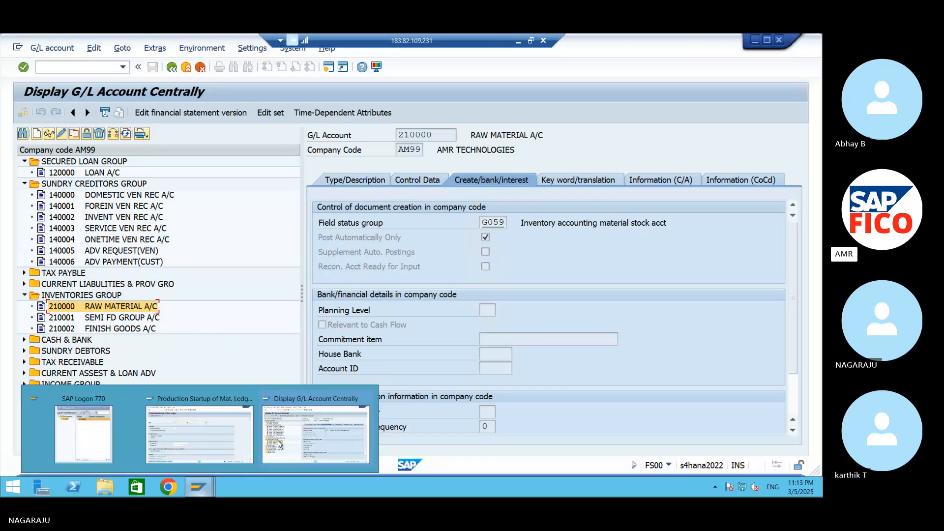
left_click(229, 448)
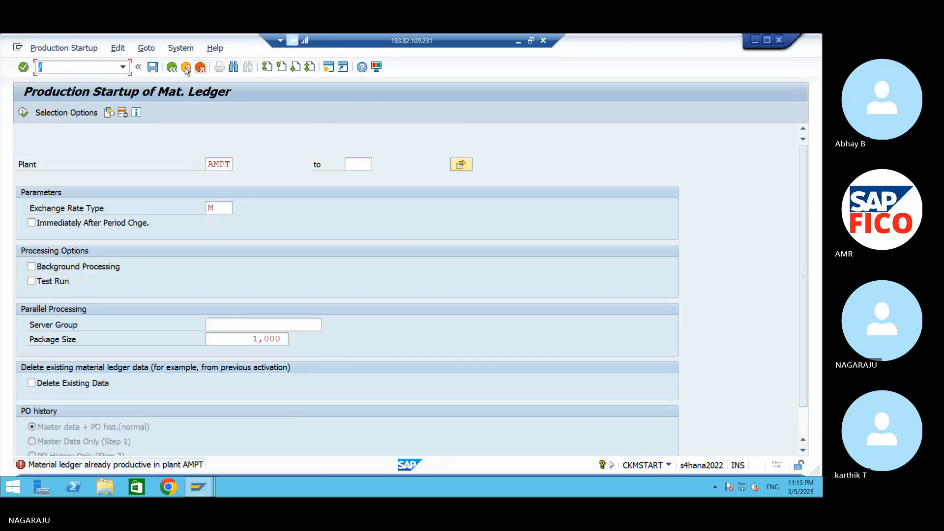